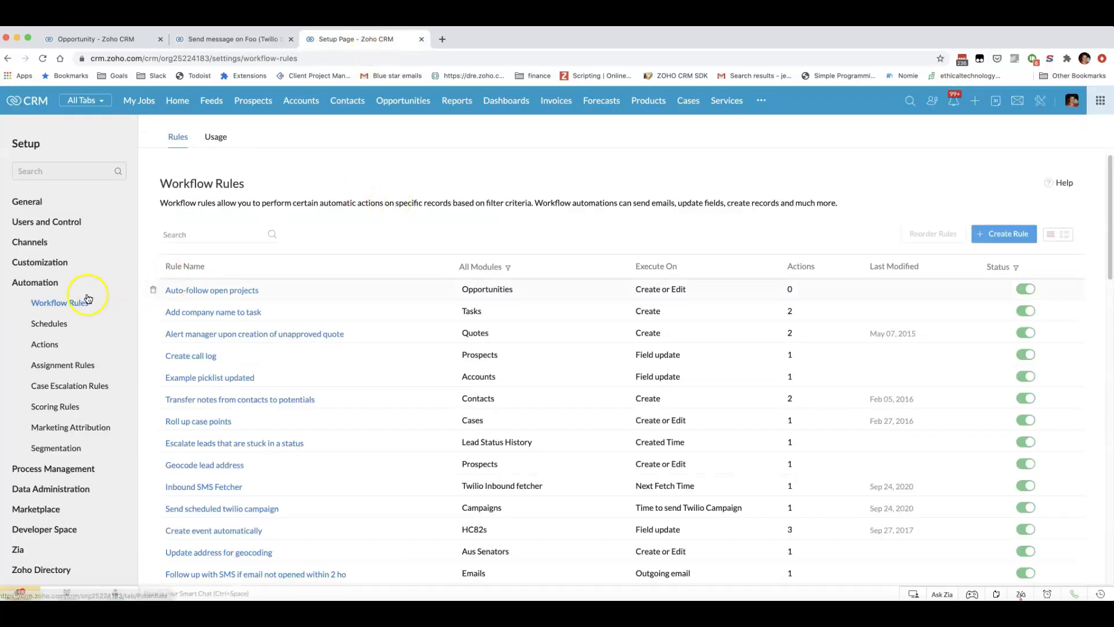
Step: Open the Standard layout of the Opportunities module for editing
{"action": "left_click", "coordinate": [49, 266]}
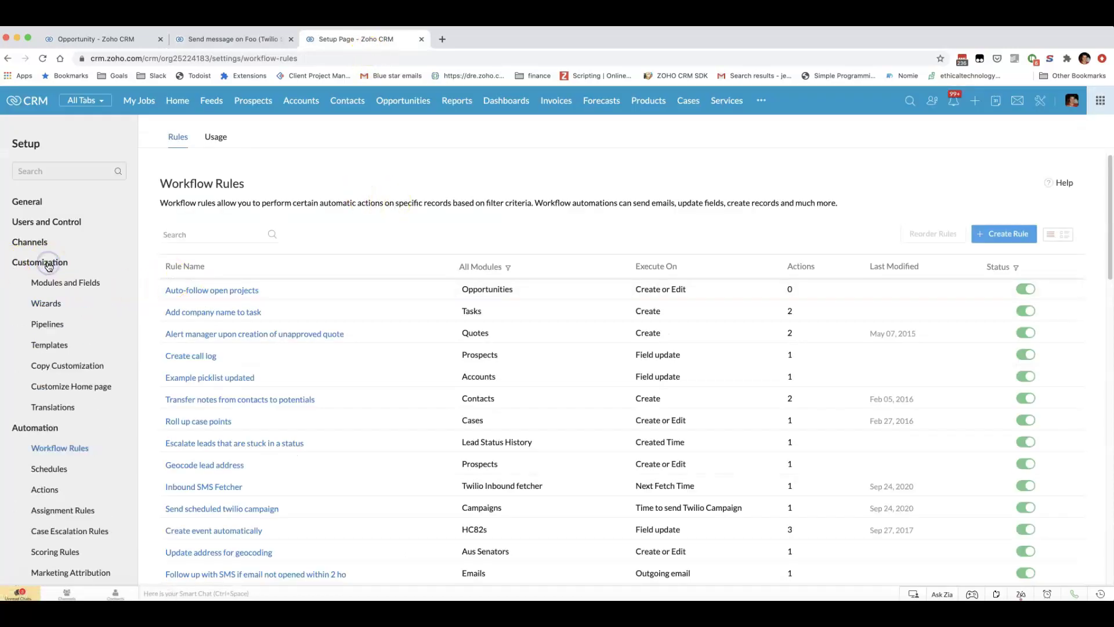
{"action": "left_click", "coordinate": [61, 285]}
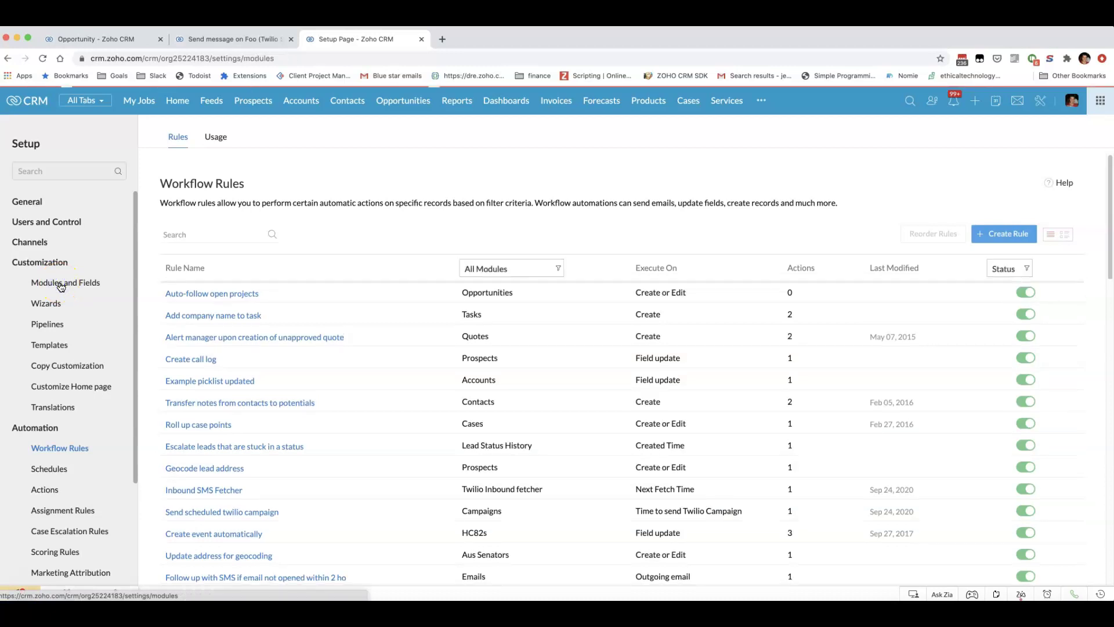
{"action": "left_click", "coordinate": [184, 324]}
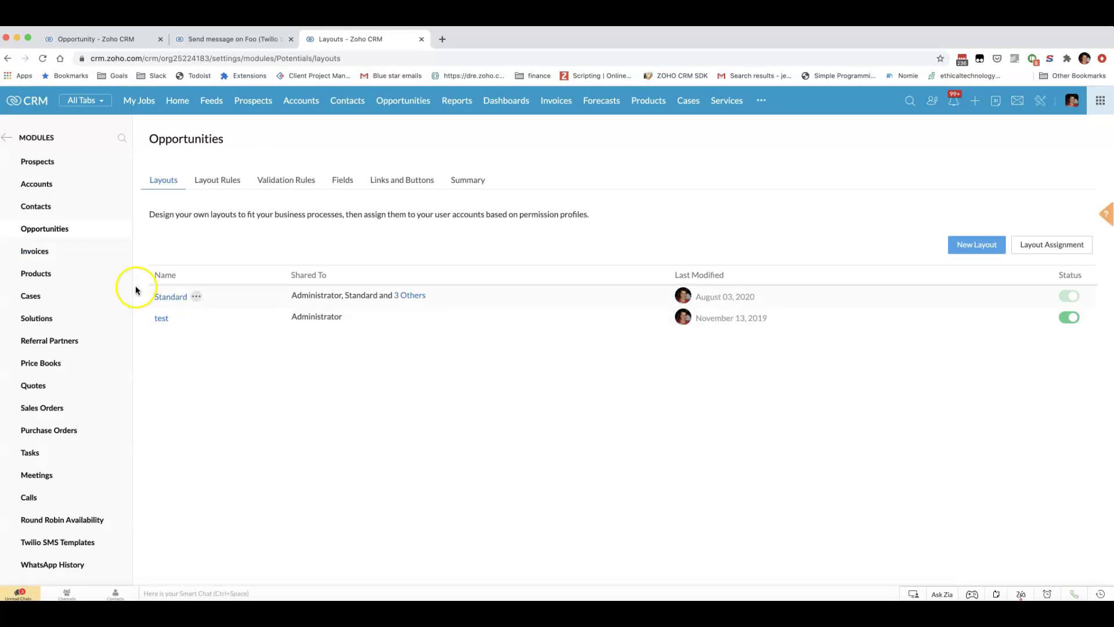
{"action": "left_click", "coordinate": [162, 301]}
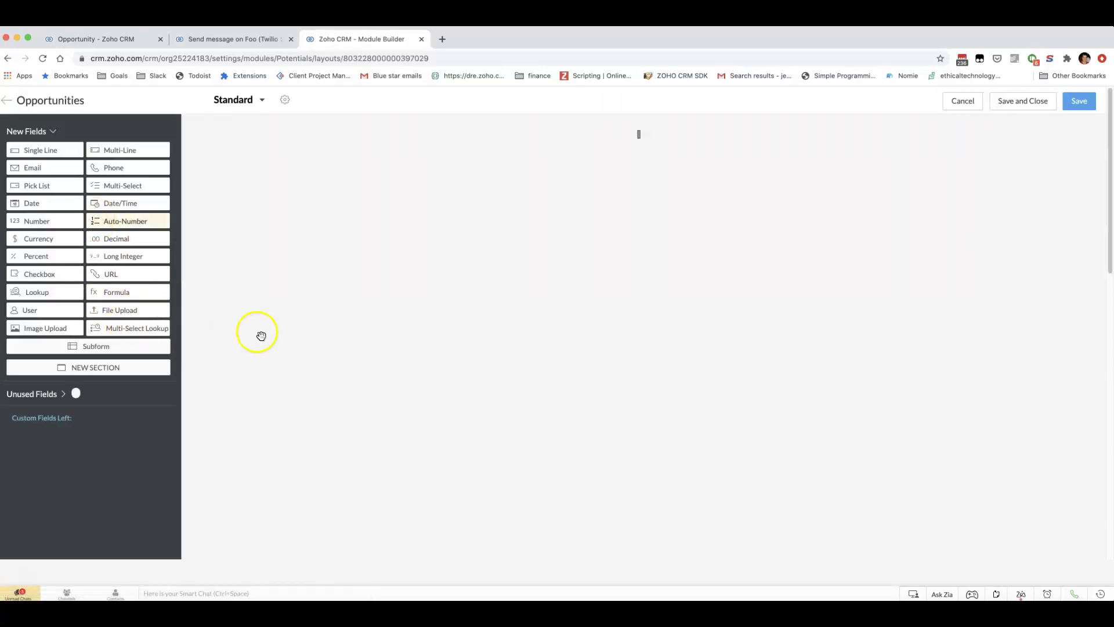
Step: Add a Trigger Message pick list to the Description Information section with options Needs Analysis SMS and Quote SMS, and save the layout
{"action": "scroll", "coordinate": [366, 472], "scroll_direction": "down", "scroll_amount": 5}
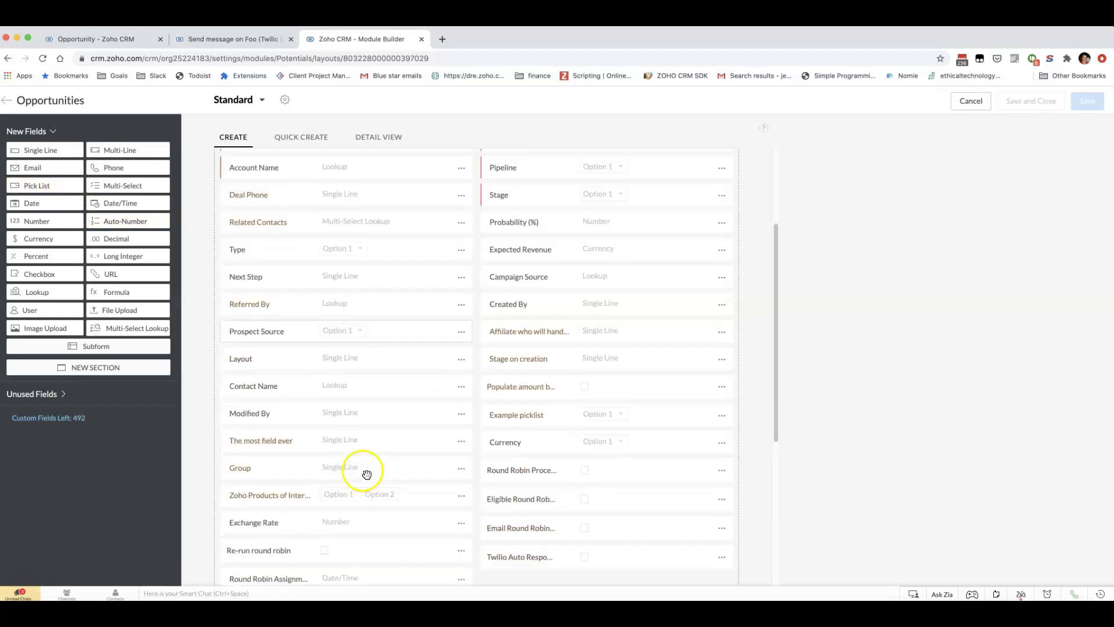
{"action": "scroll", "coordinate": [390, 464], "scroll_direction": "down", "scroll_amount": 3}
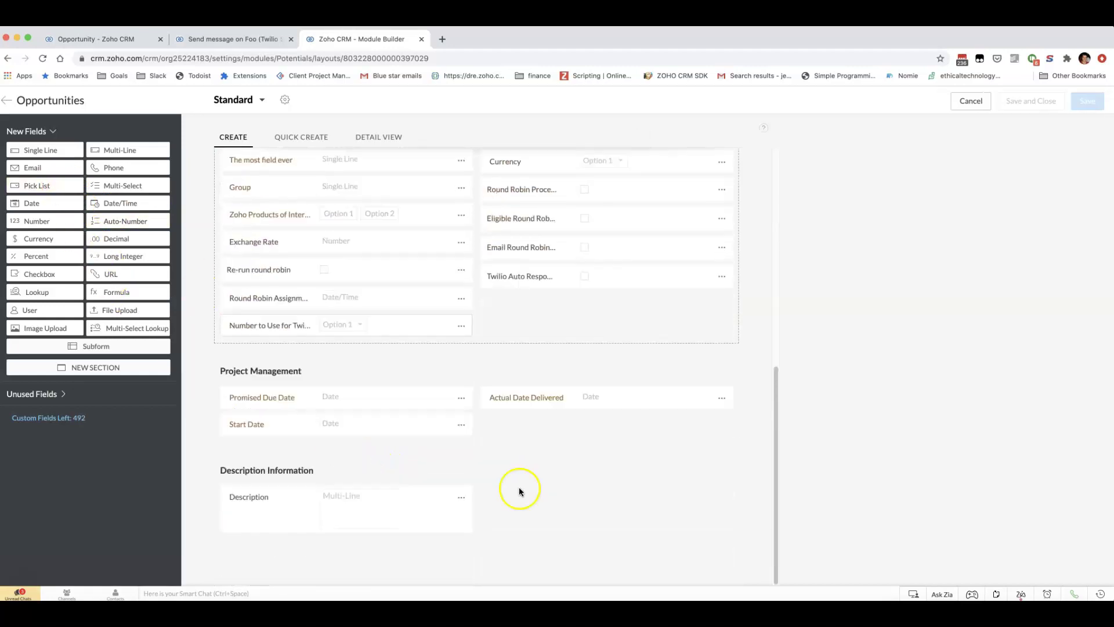
{"action": "left_click_drag", "start_coordinate": [46, 188], "coordinate": [298, 509]}
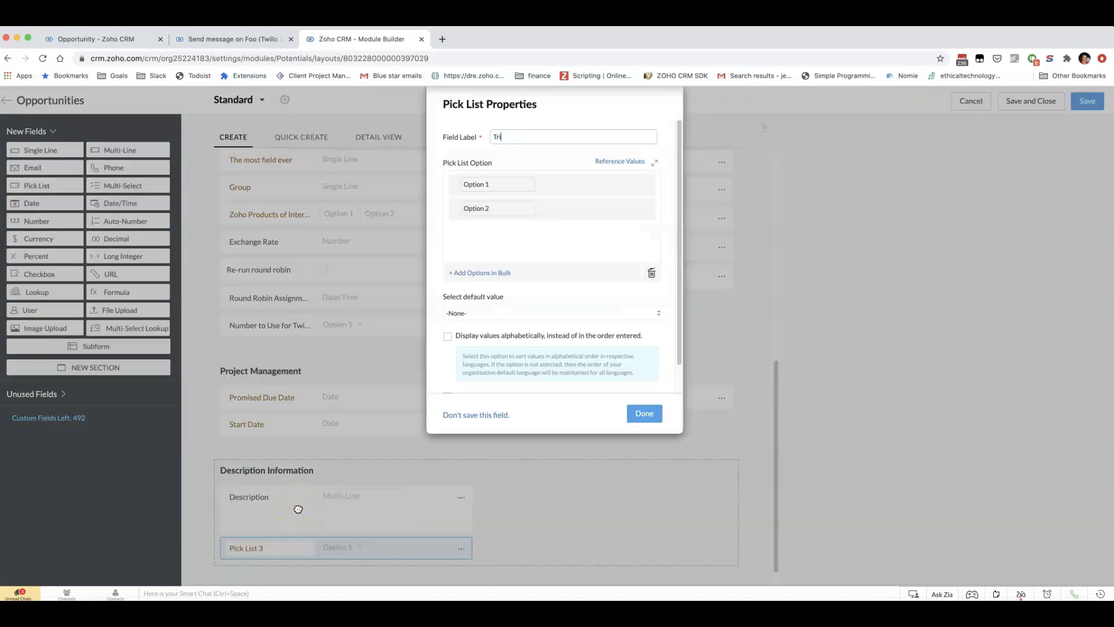
{"action": "key", "text": "Tab"}
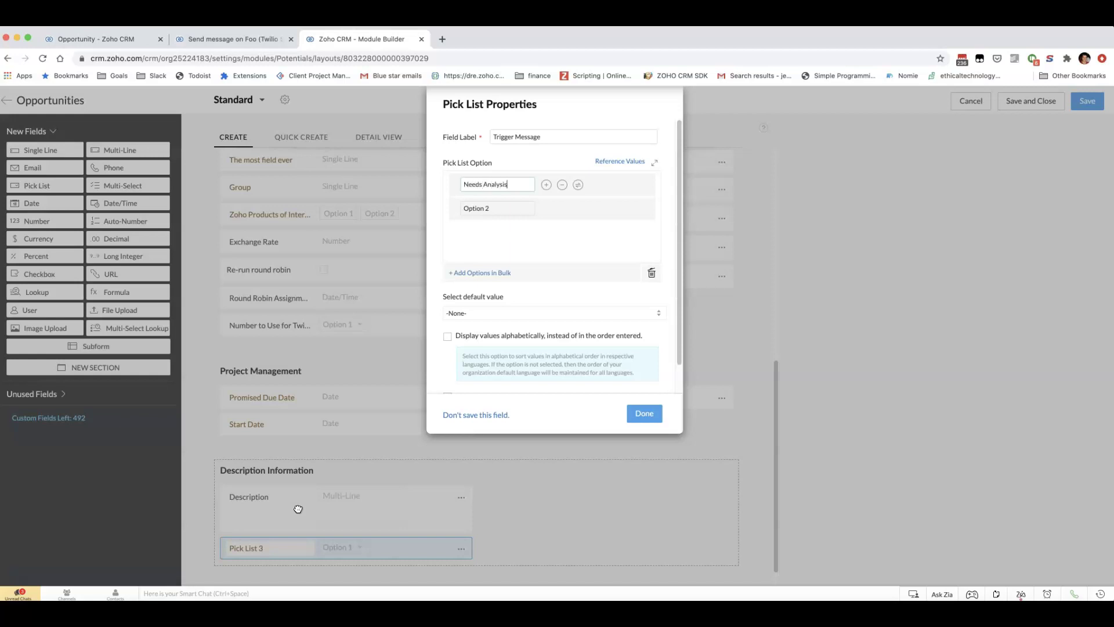
{"action": "type", "text": "MS"}
{"action": "key", "text": "Tab"}
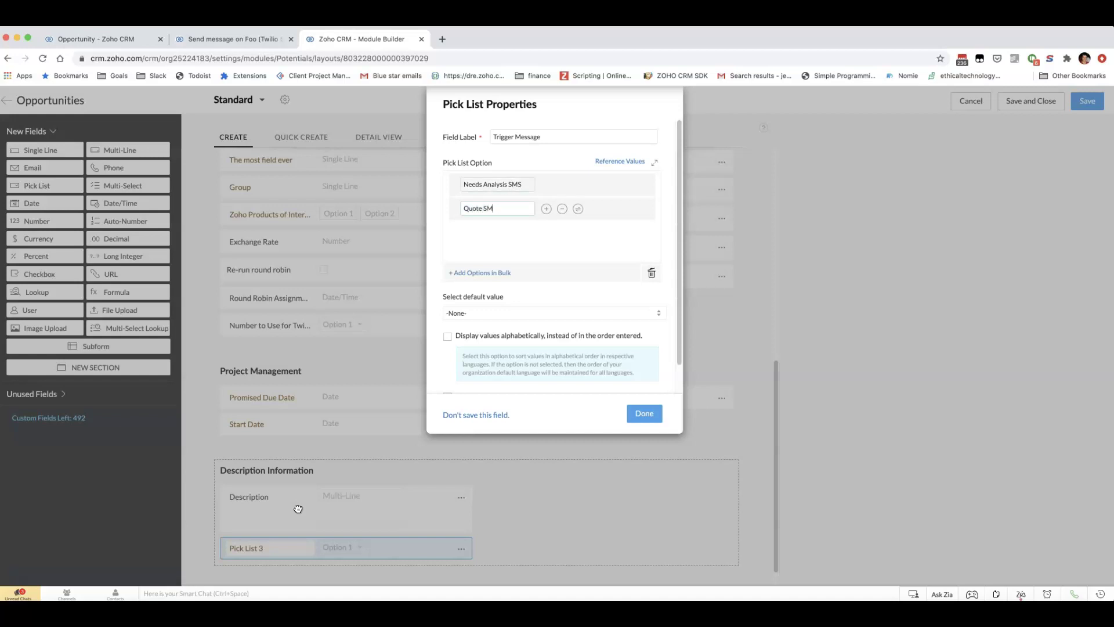
{"action": "double_click", "coordinate": [514, 185]}
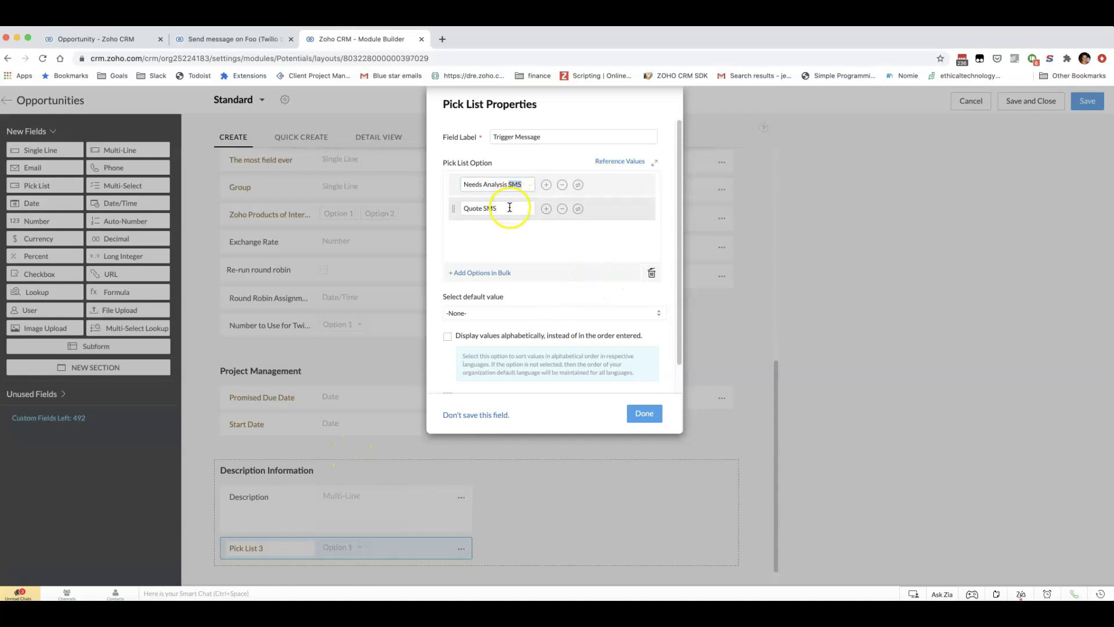
{"action": "scroll", "coordinate": [557, 283], "scroll_direction": "down", "scroll_amount": 1}
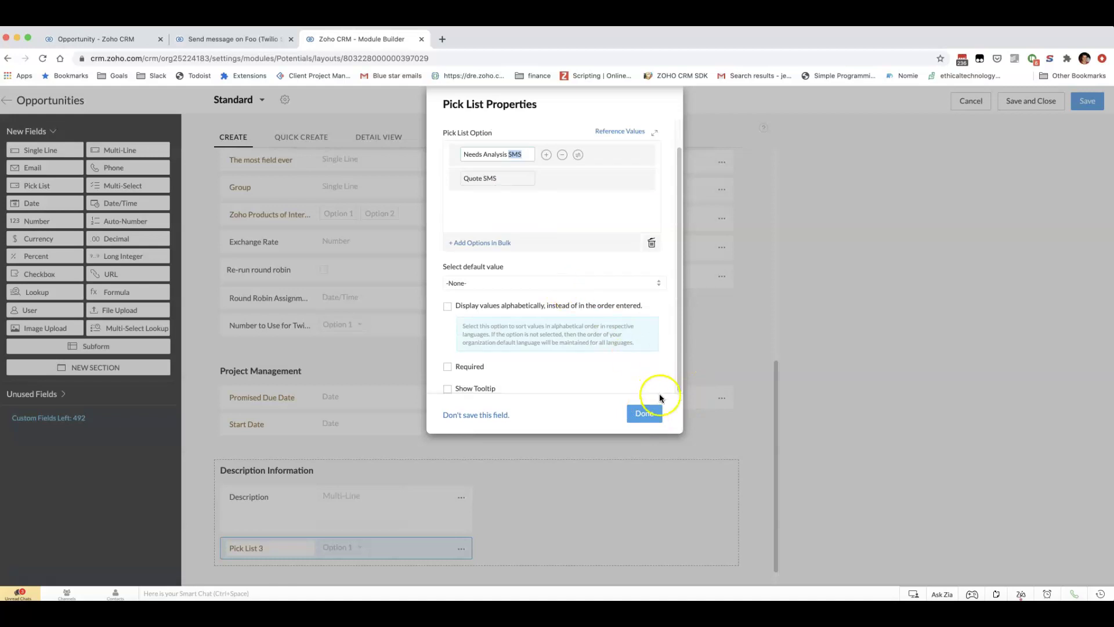
{"action": "left_click", "coordinate": [637, 408]}
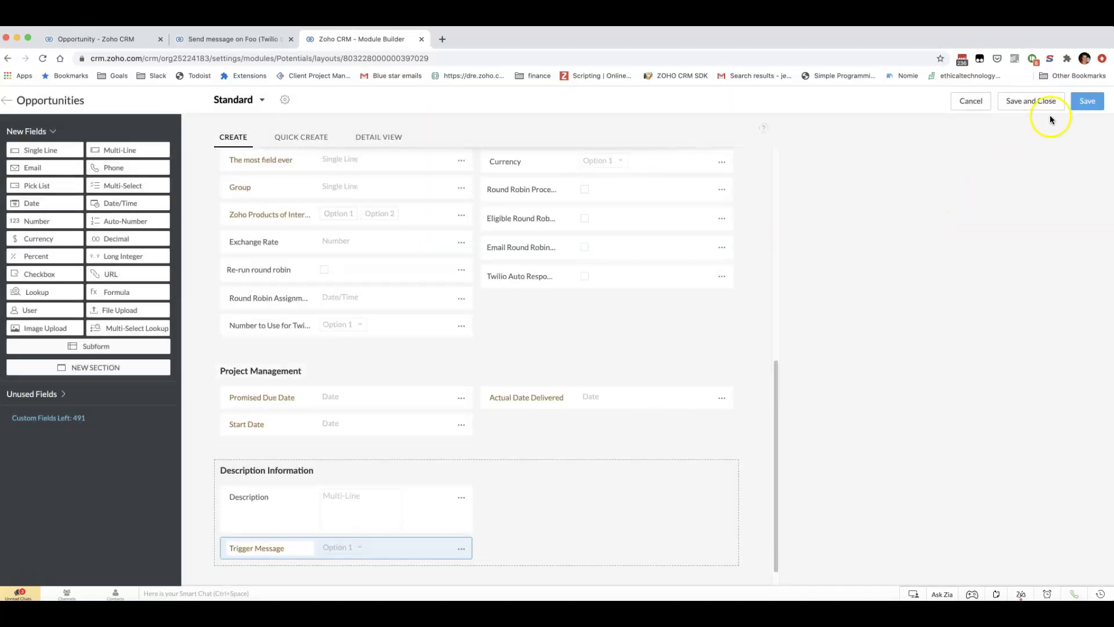
{"action": "left_click", "coordinate": [1083, 101]}
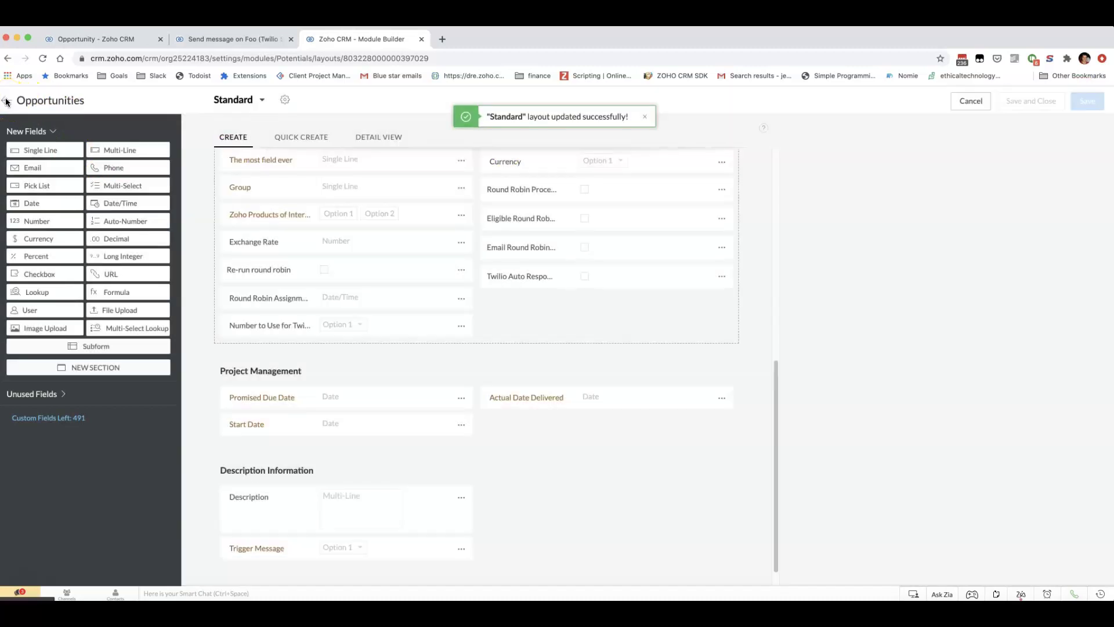
Step: Leave the layout editor and open the Control stage blueprint of the Opportunities module
{"action": "left_click", "coordinate": [6, 102]}
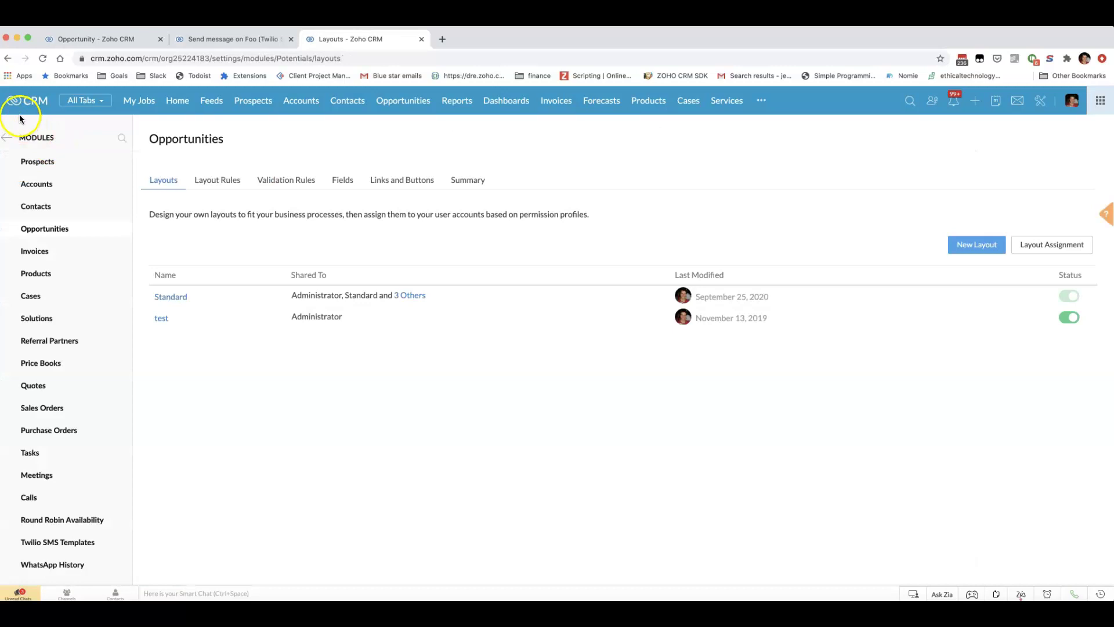
{"action": "left_click", "coordinate": [12, 137]}
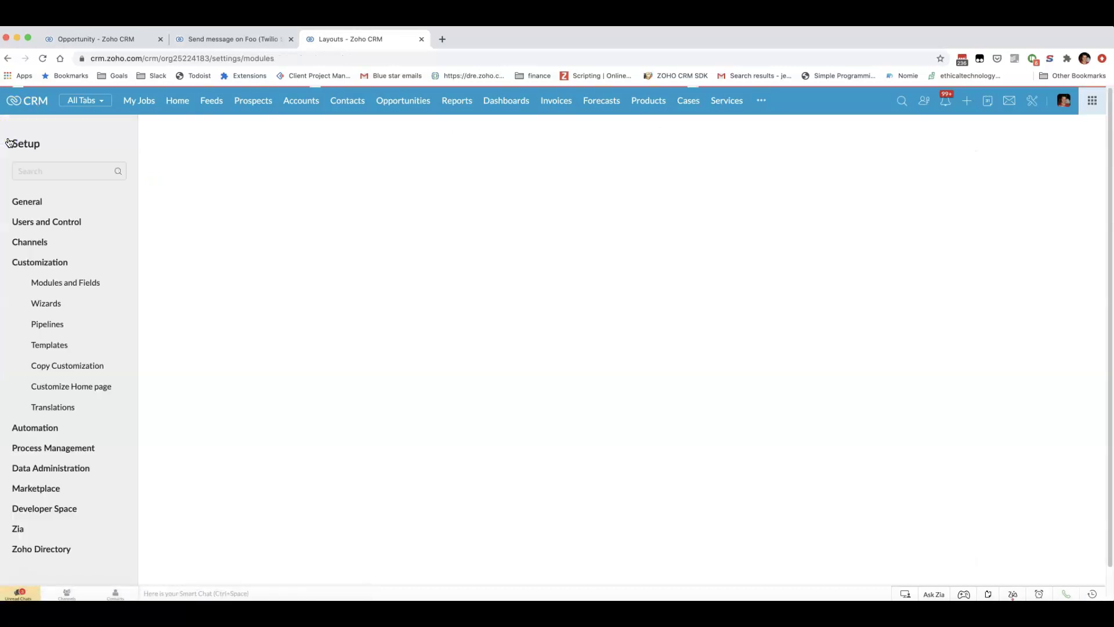
{"action": "left_click", "coordinate": [49, 448]}
{"action": "left_click", "coordinate": [48, 467]}
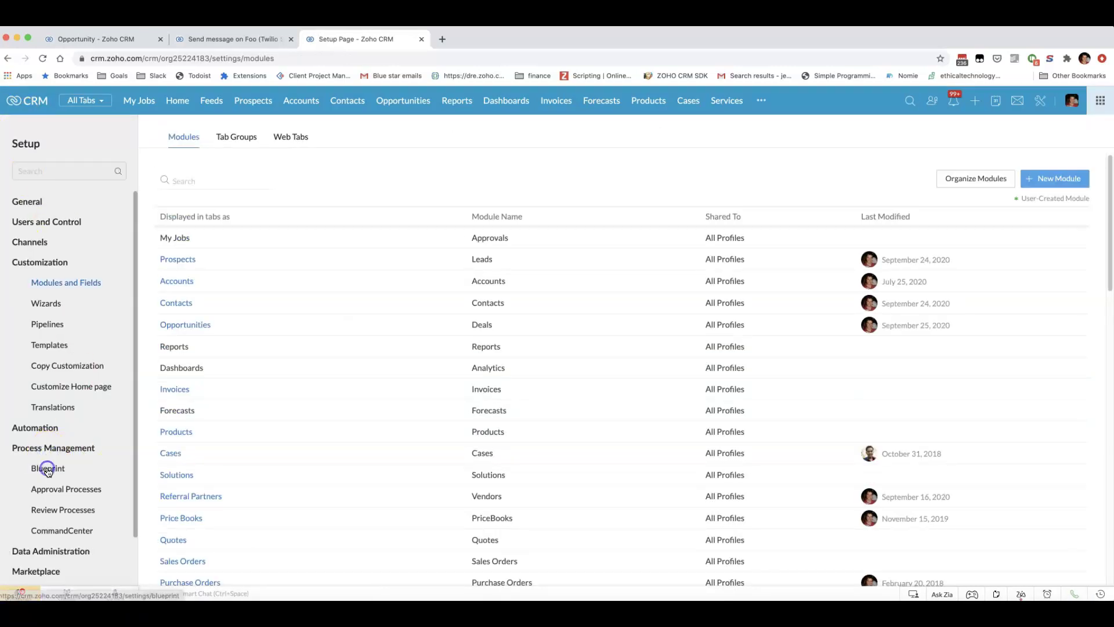
{"action": "left_click", "coordinate": [198, 337]}
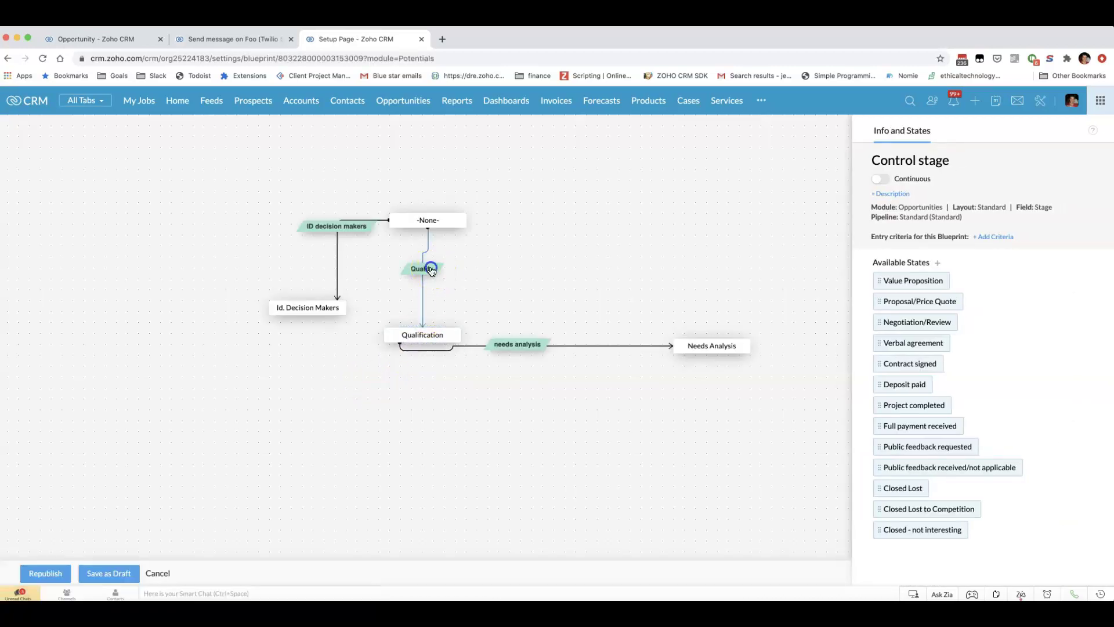
{"action": "left_click", "coordinate": [431, 270]}
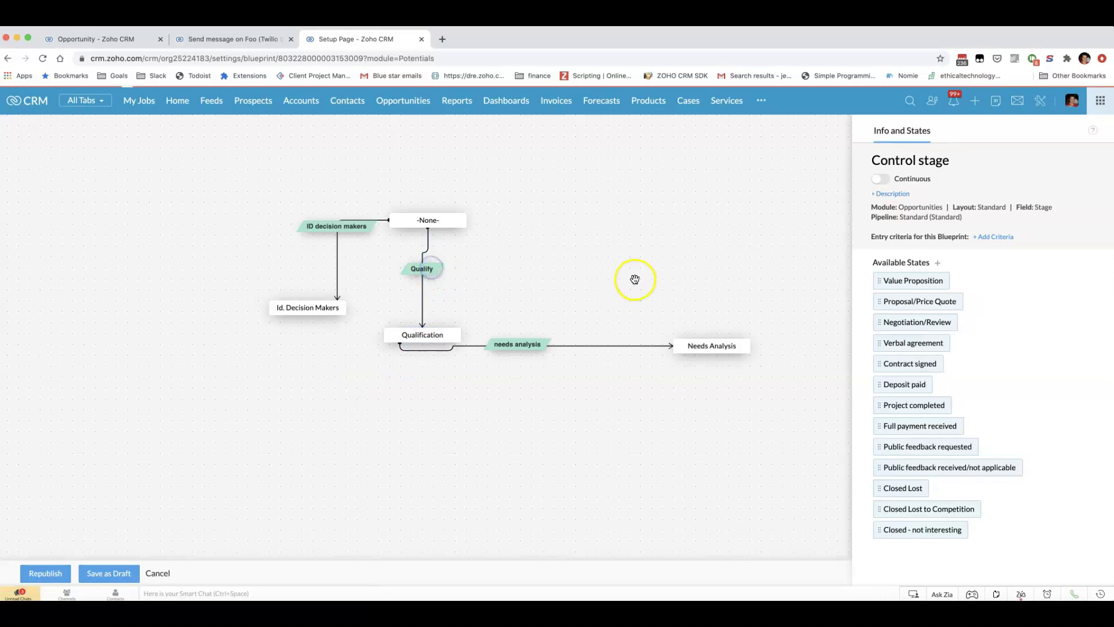
Step: Add an after-transition field update "Update SMS to send" to needs analysis, setting Trigger Message to Needs Analysis SMS, and republish the blueprint
{"action": "left_click", "coordinate": [516, 347]}
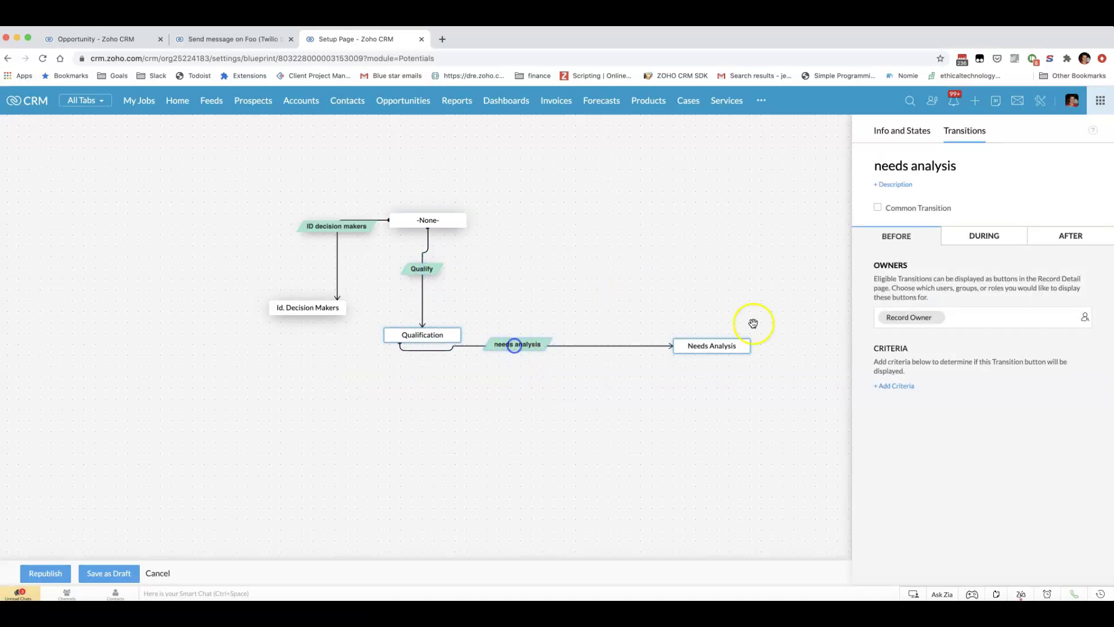
{"action": "left_click", "coordinate": [1080, 243]}
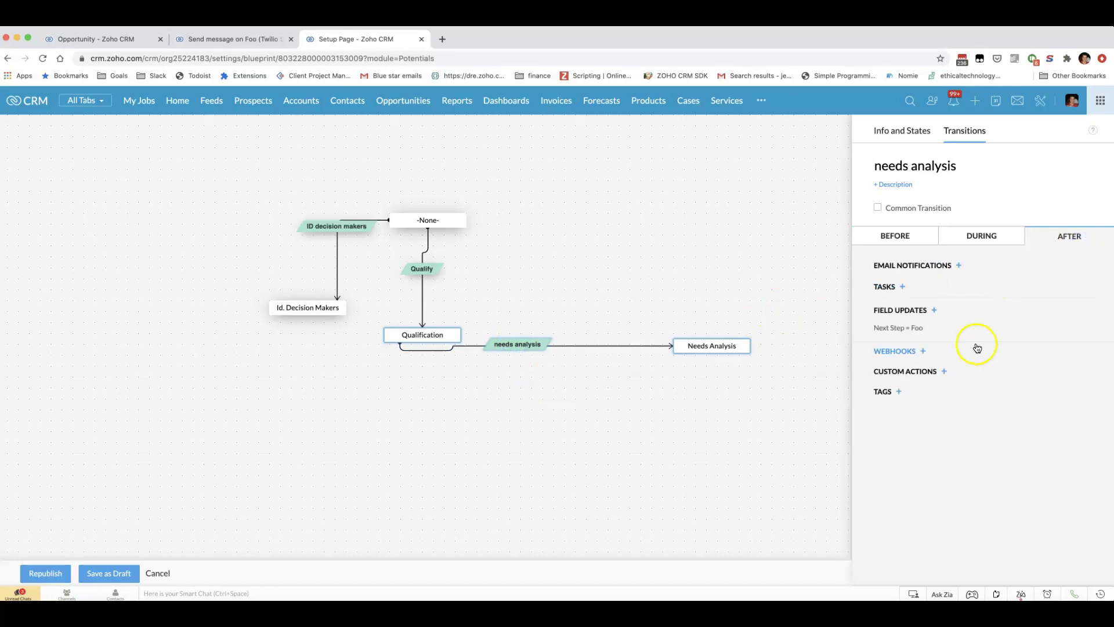
{"action": "left_click", "coordinate": [937, 311]}
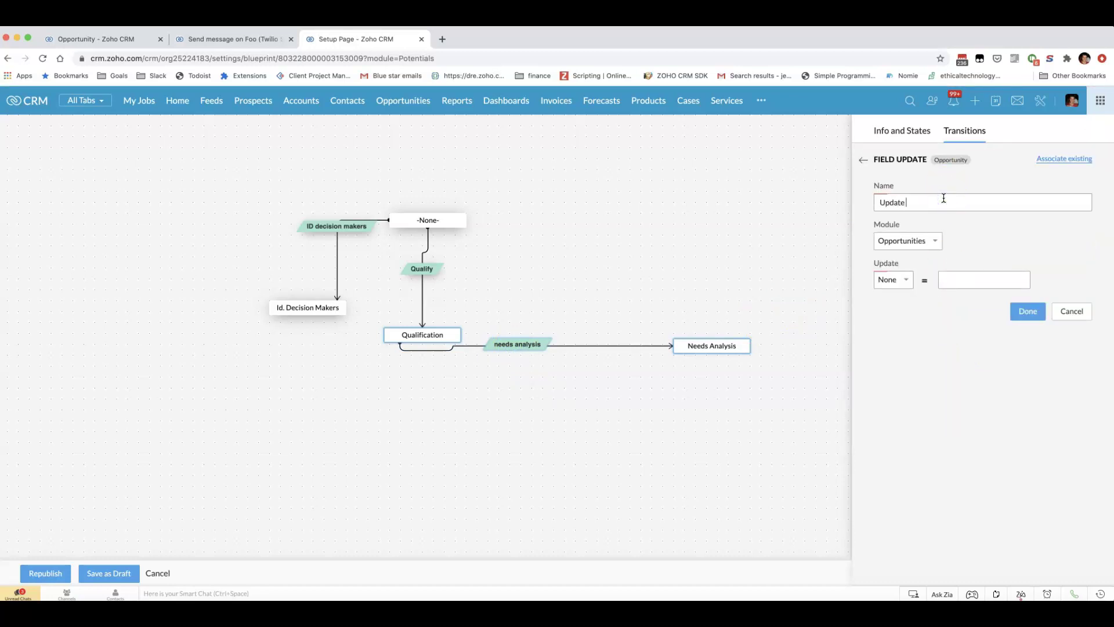
{"action": "left_click", "coordinate": [925, 242]}
{"action": "left_click", "coordinate": [1013, 236]}
{"action": "left_click", "coordinate": [905, 280]}
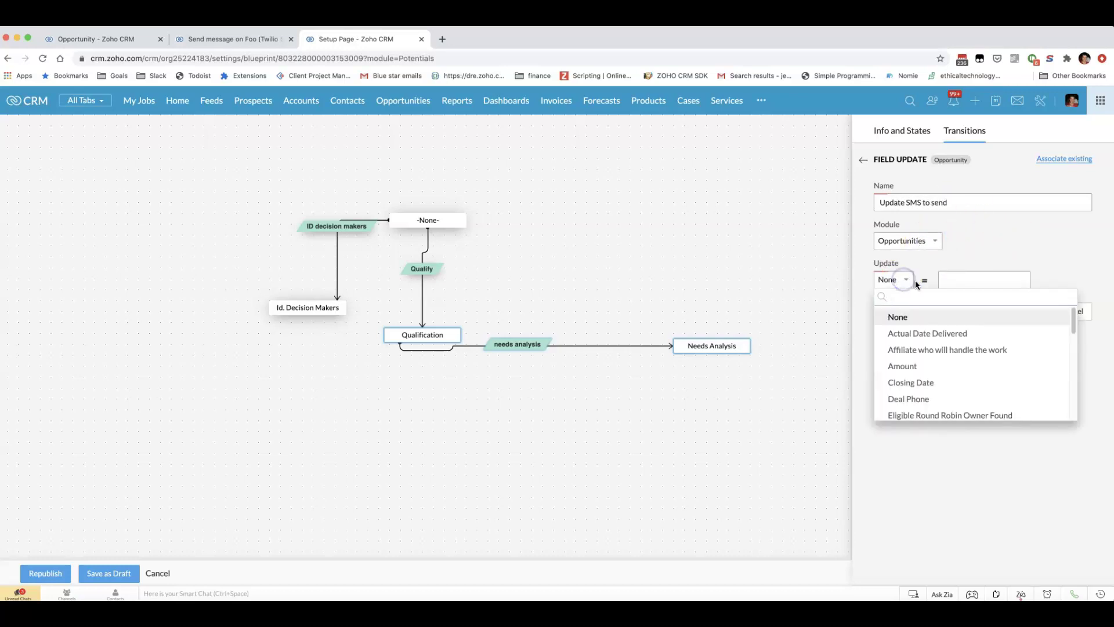
{"action": "type", "text": "trig"}
{"action": "left_click", "coordinate": [915, 318]}
{"action": "left_click", "coordinate": [1007, 279]}
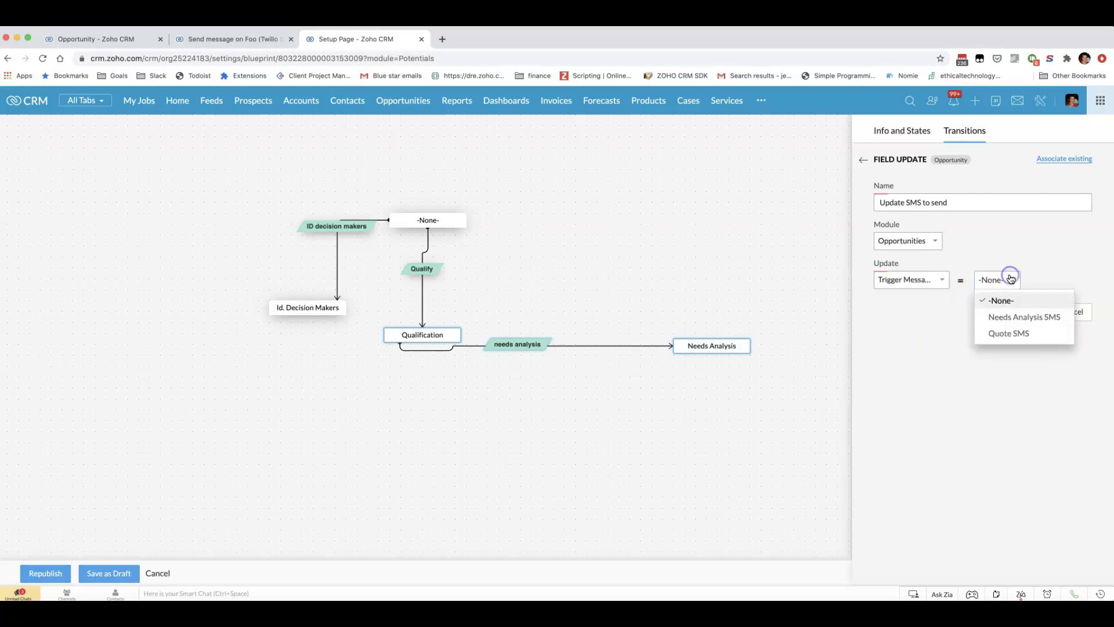
{"action": "left_click", "coordinate": [1031, 318]}
{"action": "left_click", "coordinate": [1035, 316]}
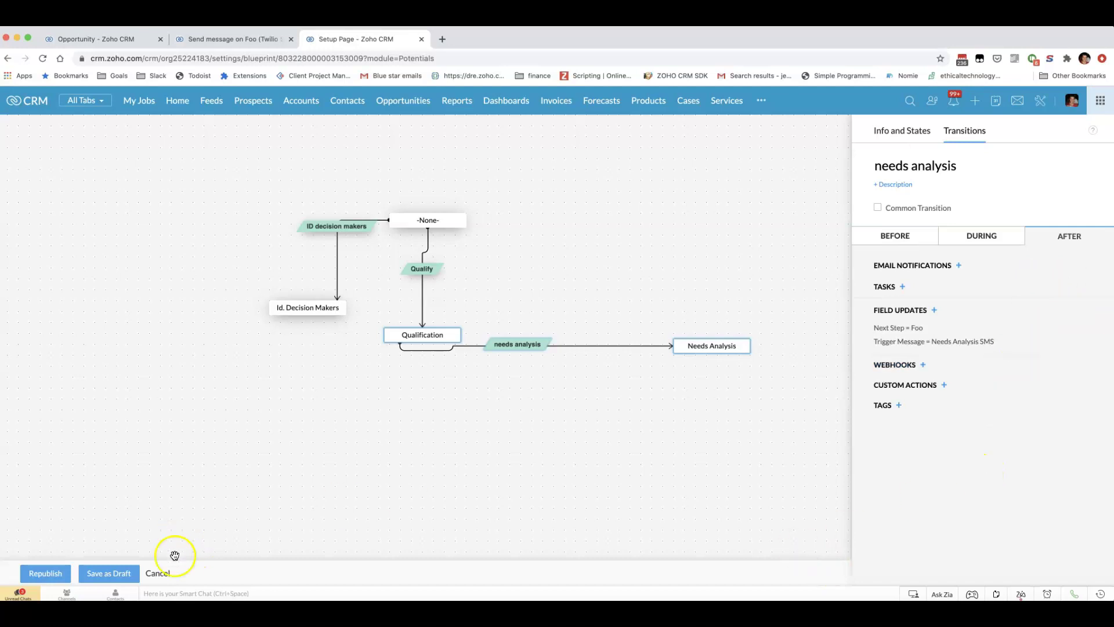
{"action": "left_click", "coordinate": [56, 574]}
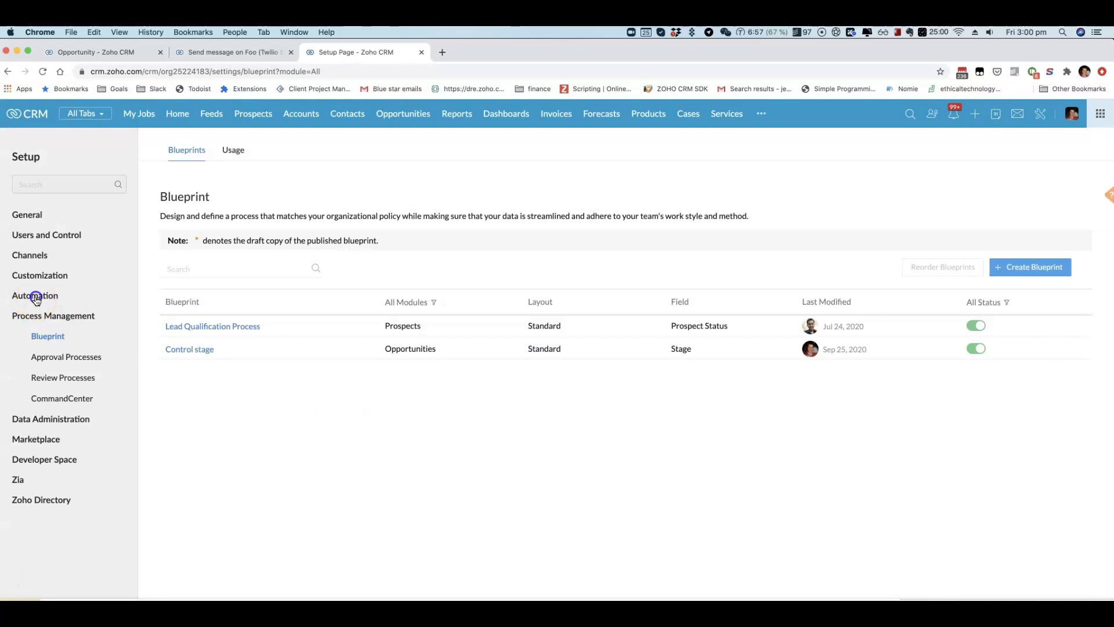
Step: Create a workflow rule for the Opportunities module named "Send Needs Analysis SMS"
{"action": "left_click", "coordinate": [35, 297]}
{"action": "left_click", "coordinate": [42, 315]}
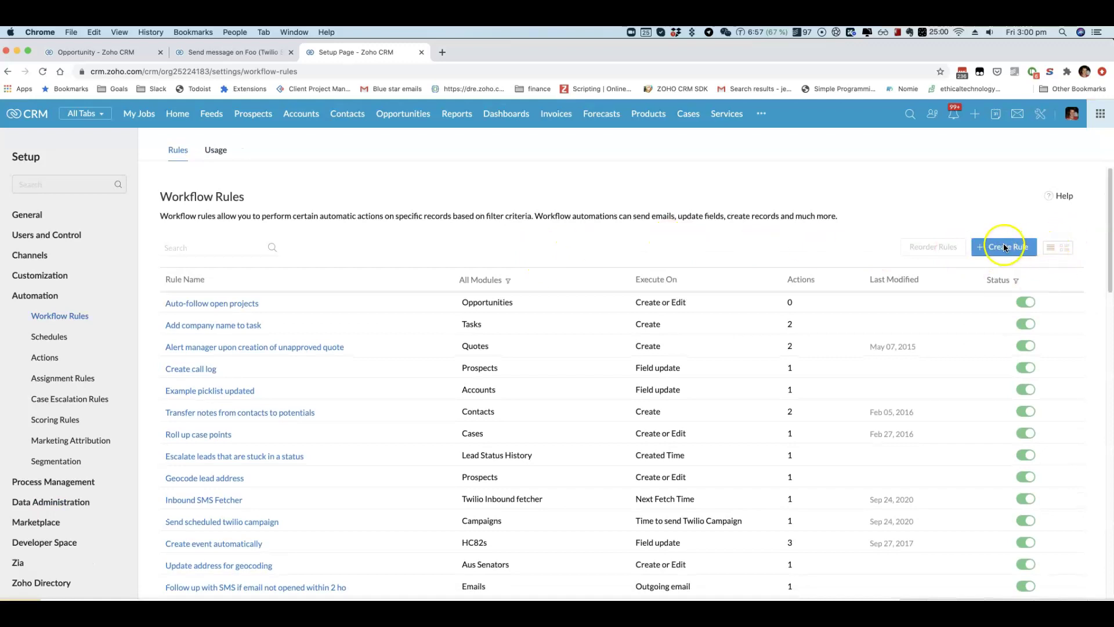
{"action": "left_click", "coordinate": [1005, 247]}
{"action": "left_click", "coordinate": [550, 157]}
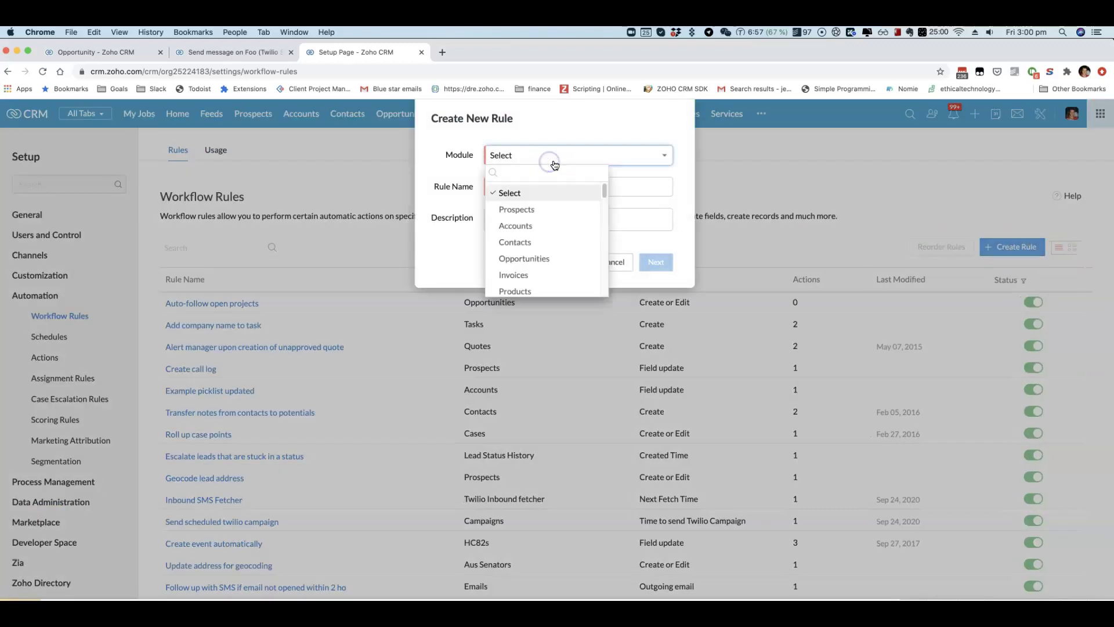
{"action": "type", "text": "op"}
{"action": "key", "text": "Return"}
{"action": "left_click", "coordinate": [553, 187]}
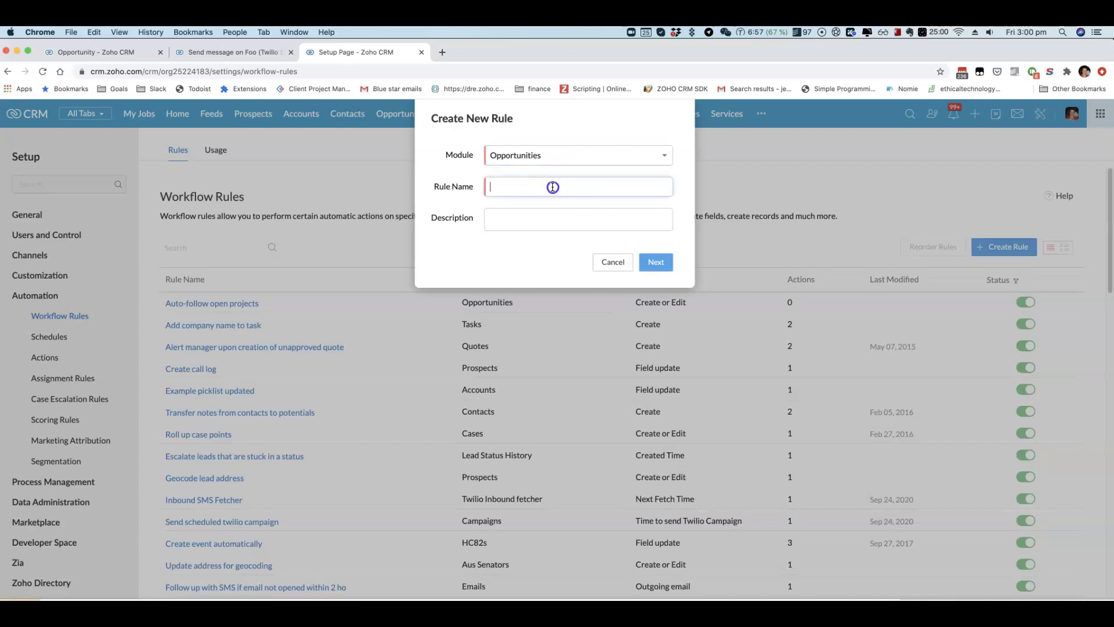
{"action": "type", "text": "Send Needs Analysis SMS"}
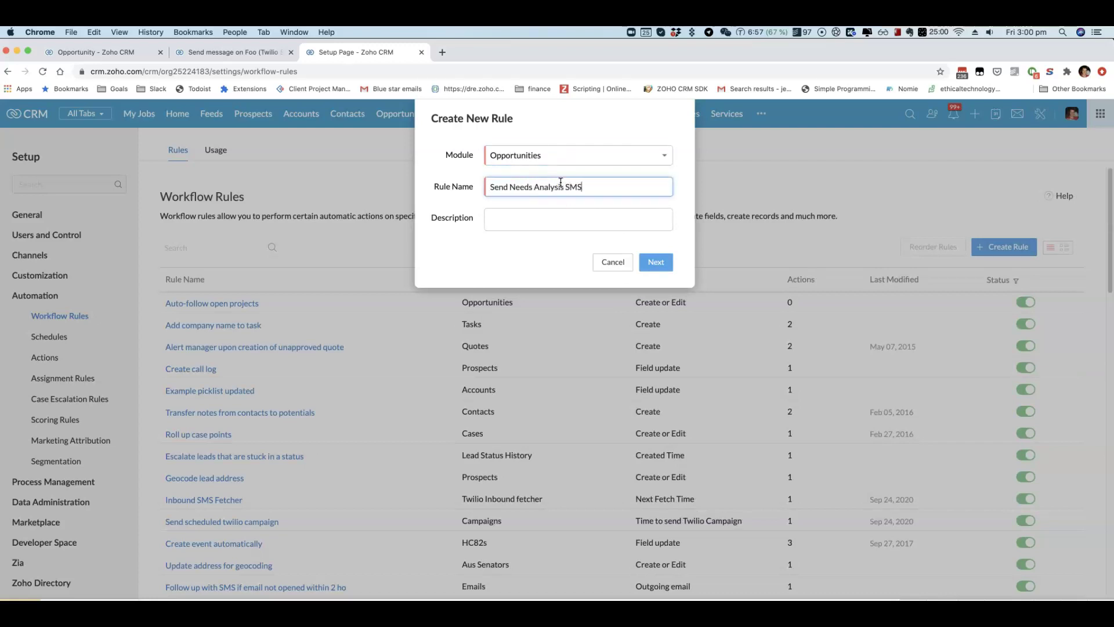
{"action": "left_click", "coordinate": [654, 261]}
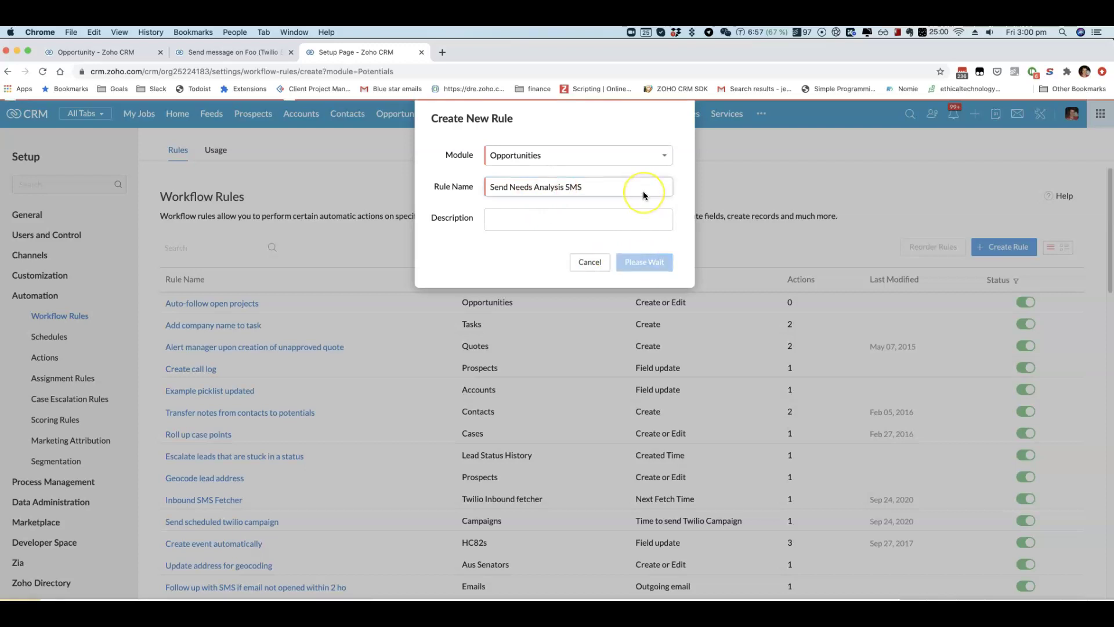
Step: Set the rule to execute on a record action when the Trigger Message field is updated, repeating whenever an opportunity is edited
{"action": "left_click", "coordinate": [177, 256]}
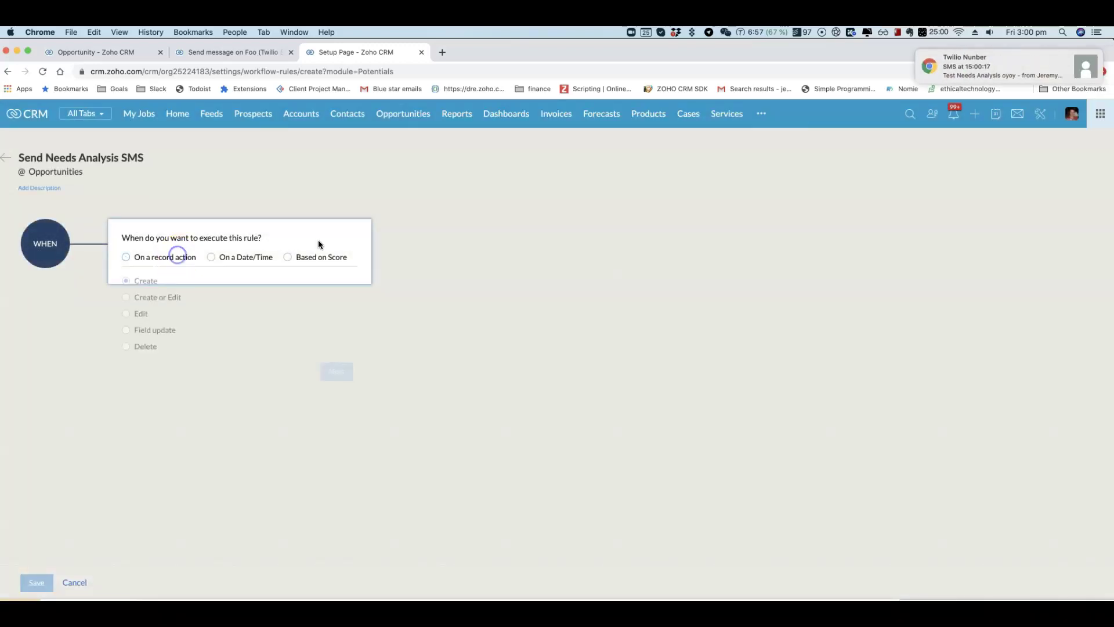
{"action": "left_click_drag", "start_coordinate": [941, 66], "coordinate": [1050, 79]}
{"action": "left_click", "coordinate": [160, 332]}
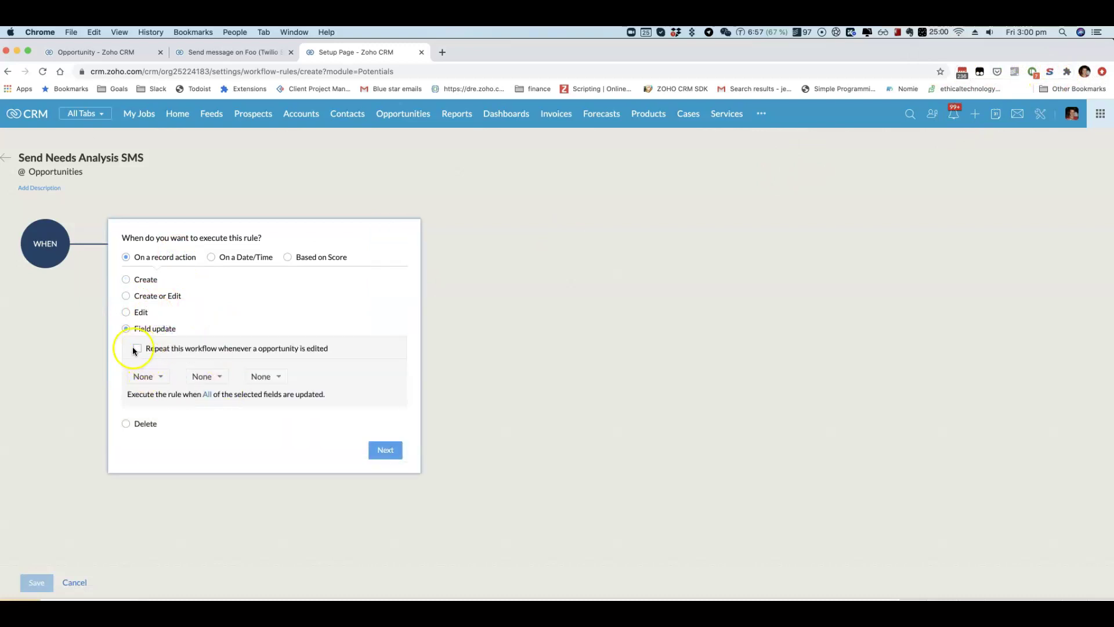
{"action": "left_click", "coordinate": [139, 347]}
{"action": "left_click", "coordinate": [156, 377]}
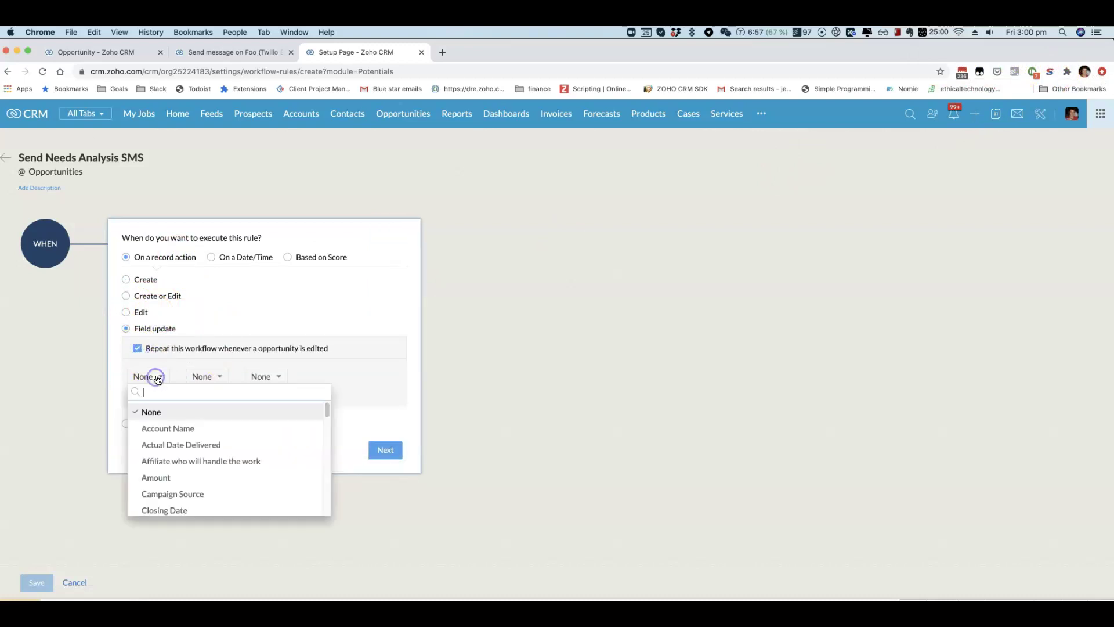
{"action": "type", "text": "trig"}
{"action": "key", "text": "Return"}
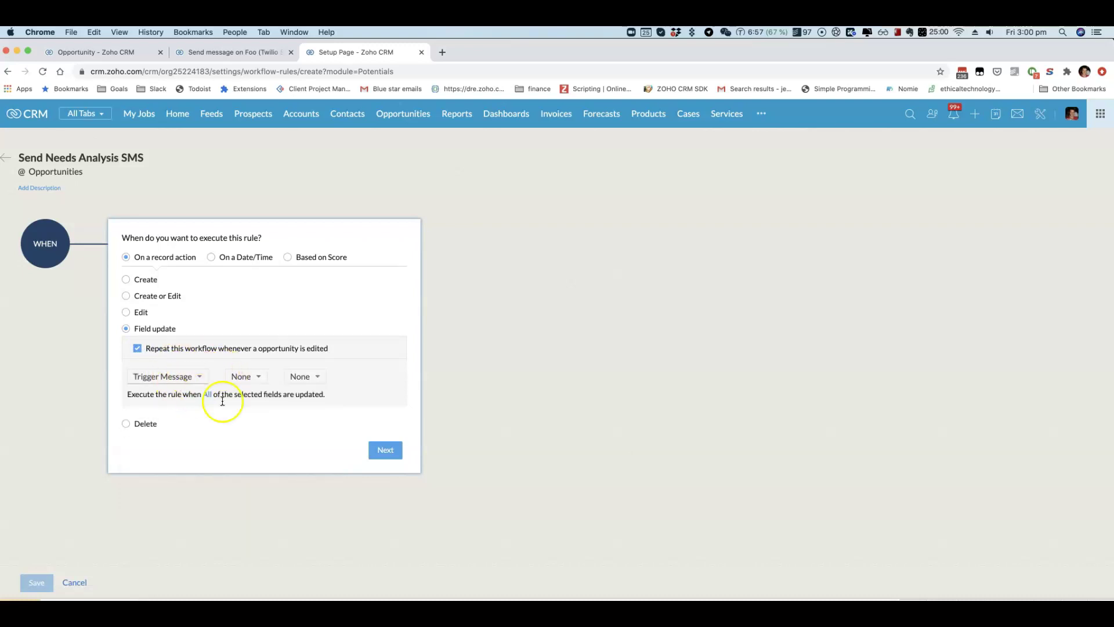
{"action": "left_click", "coordinate": [380, 448]}
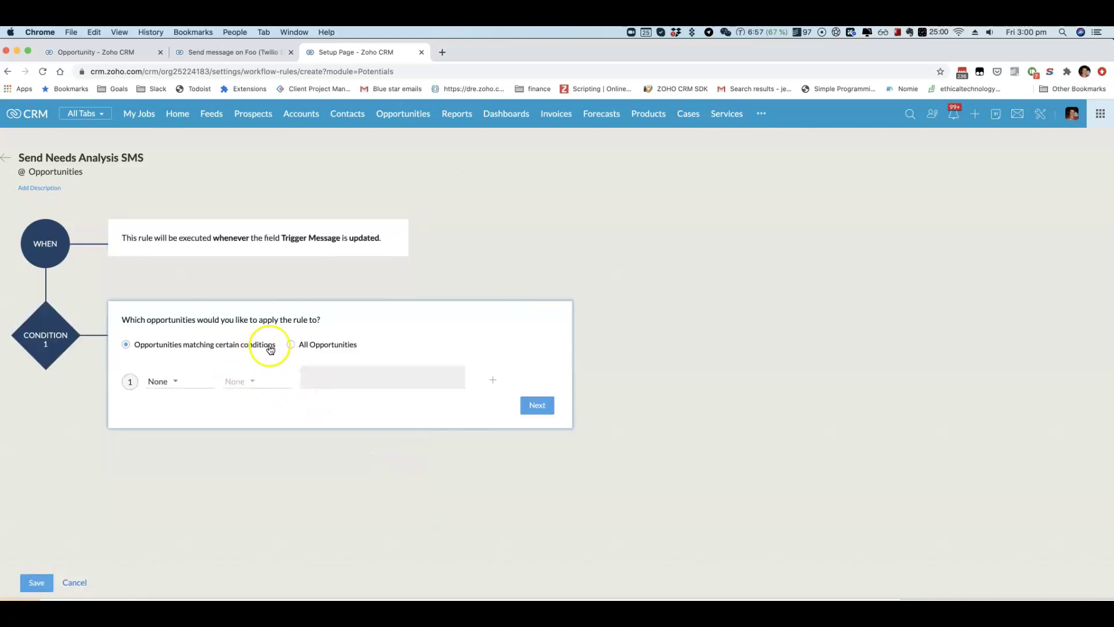
Step: Apply the rule only to opportunities where Trigger Message is empty
{"action": "left_click", "coordinate": [160, 381]}
{"action": "type", "text": "trig"}
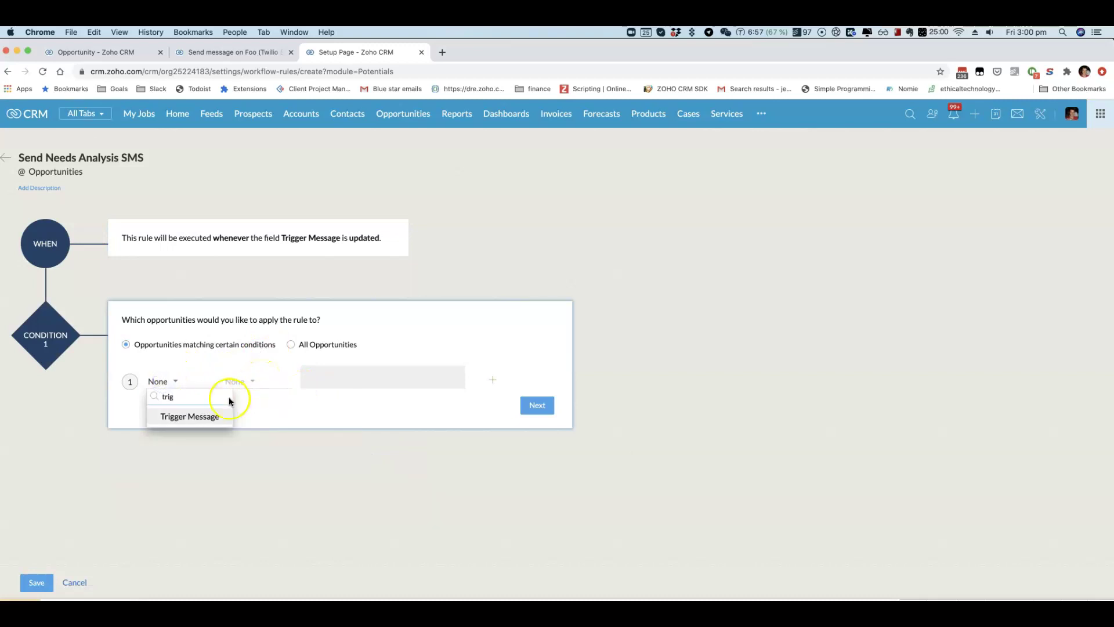
{"action": "left_click", "coordinate": [186, 414]}
{"action": "left_click", "coordinate": [255, 381]}
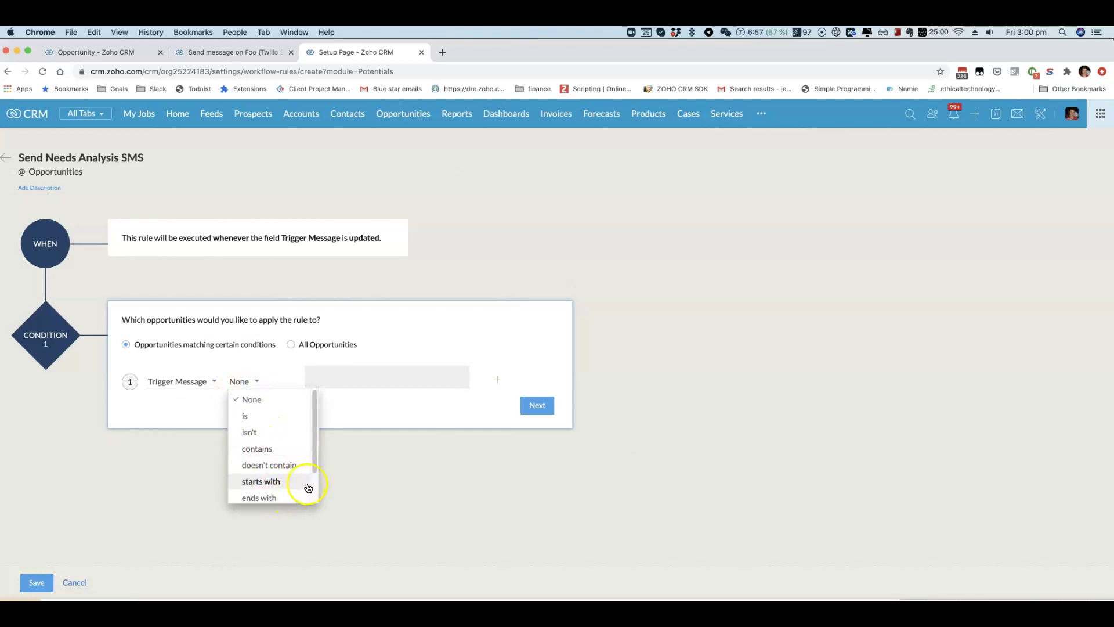
{"action": "scroll", "coordinate": [290, 487], "scroll_direction": "down", "scroll_amount": 2}
{"action": "left_click", "coordinate": [258, 476]}
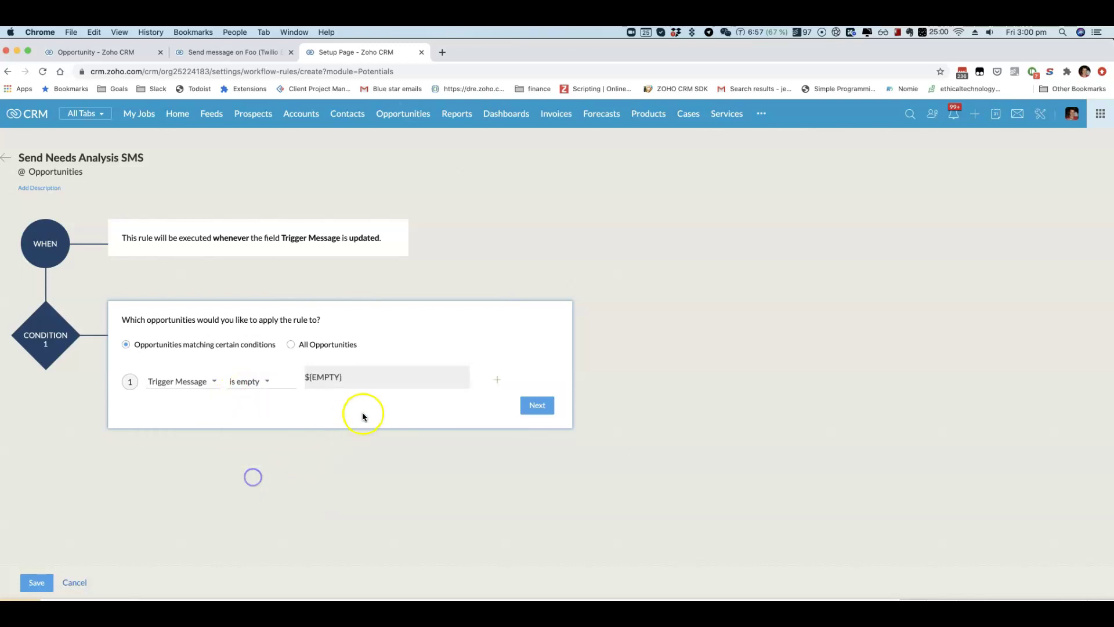
{"action": "left_click", "coordinate": [537, 406]}
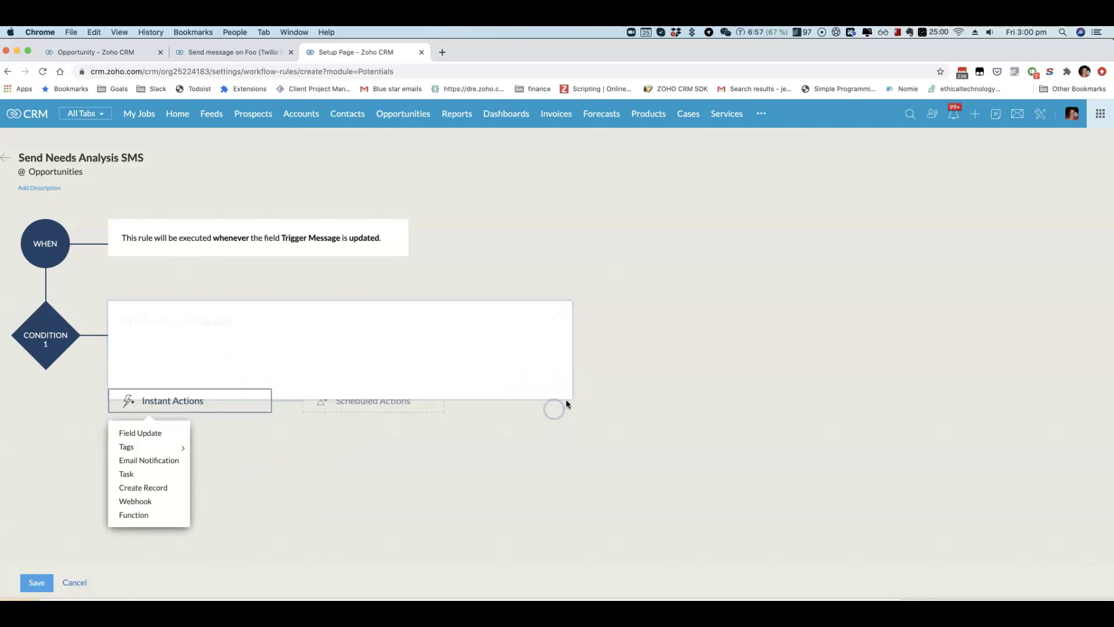
Step: Add an instant action that creates a record of type Twilio SMS Messages
{"action": "left_click", "coordinate": [159, 490]}
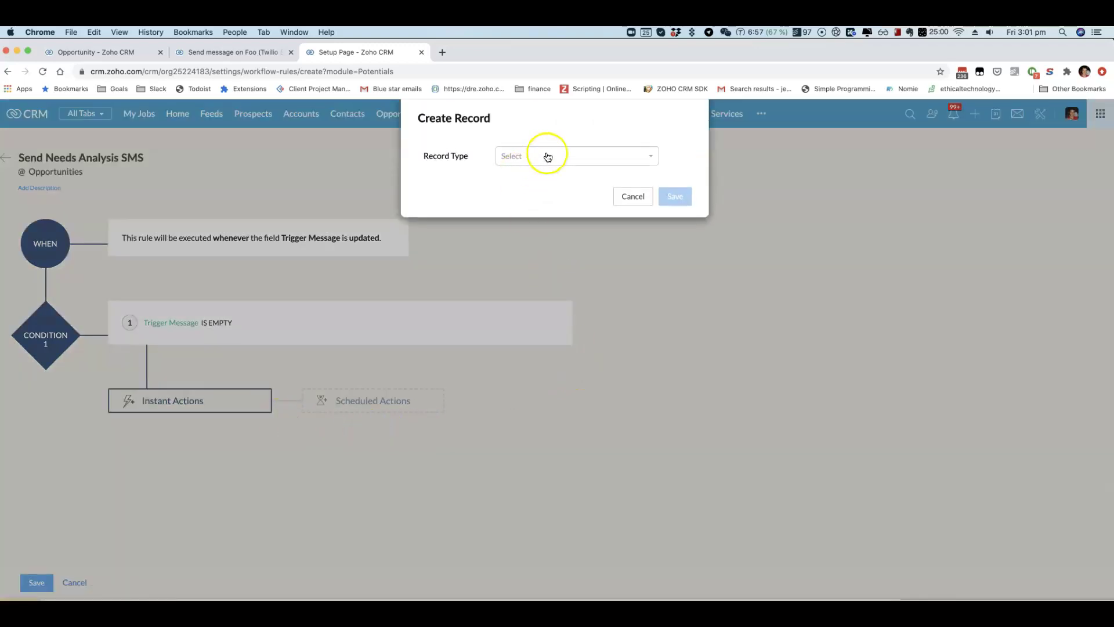
{"action": "left_click", "coordinate": [547, 156]}
{"action": "type", "text": "twilio"}
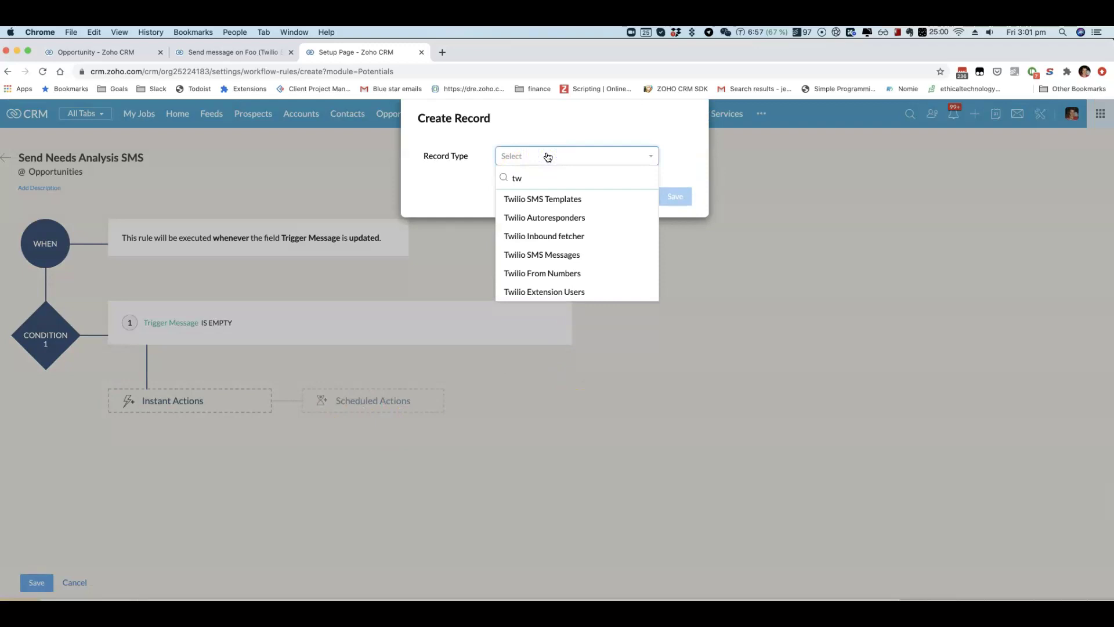
{"action": "left_click", "coordinate": [557, 254]}
{"action": "left_click", "coordinate": [678, 197]}
Step: Name the SMS message record "Needs Analysis SMS" plus the Opportunity Name merge field, and make Logged in User its owner
{"action": "left_click", "coordinate": [547, 218]}
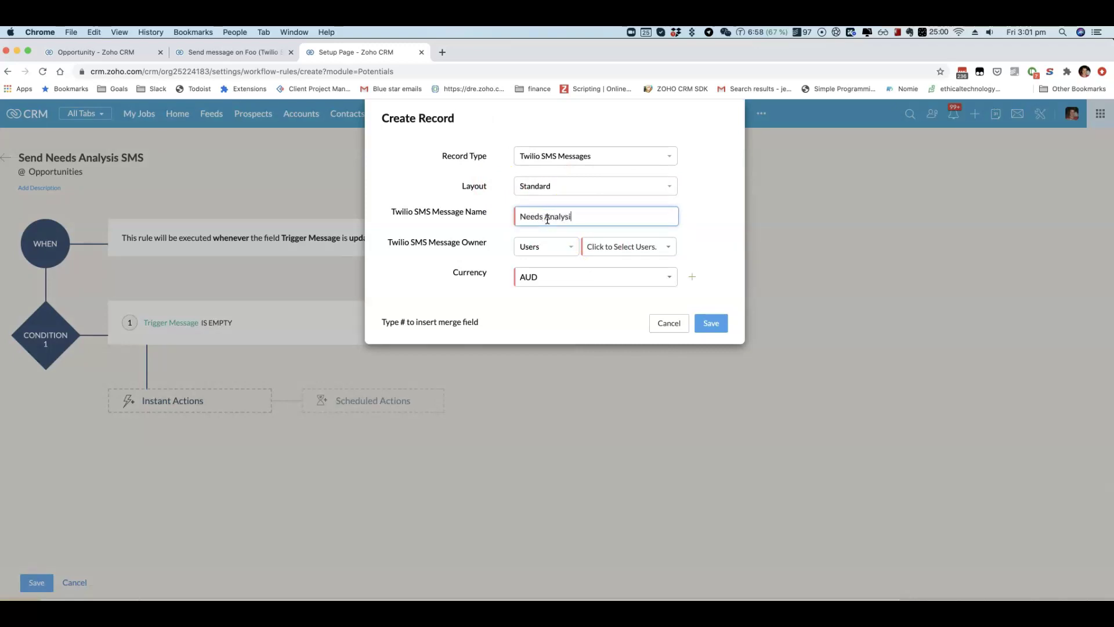
{"action": "type", "text": "Needs Analysis SMS #"}
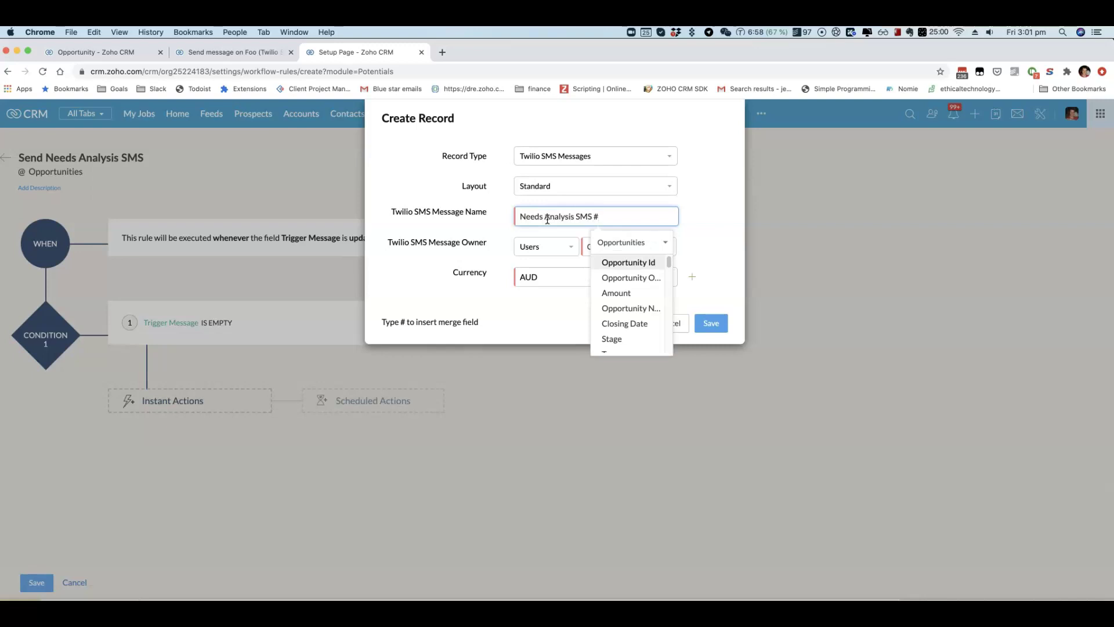
{"action": "left_click", "coordinate": [647, 311]}
{"action": "left_click", "coordinate": [633, 248]}
{"action": "left_click", "coordinate": [605, 292]}
Step: Add a To field to the new record and fill it with the Contacts Phone merge field
{"action": "left_click", "coordinate": [691, 276]}
{"action": "left_click", "coordinate": [553, 309]}
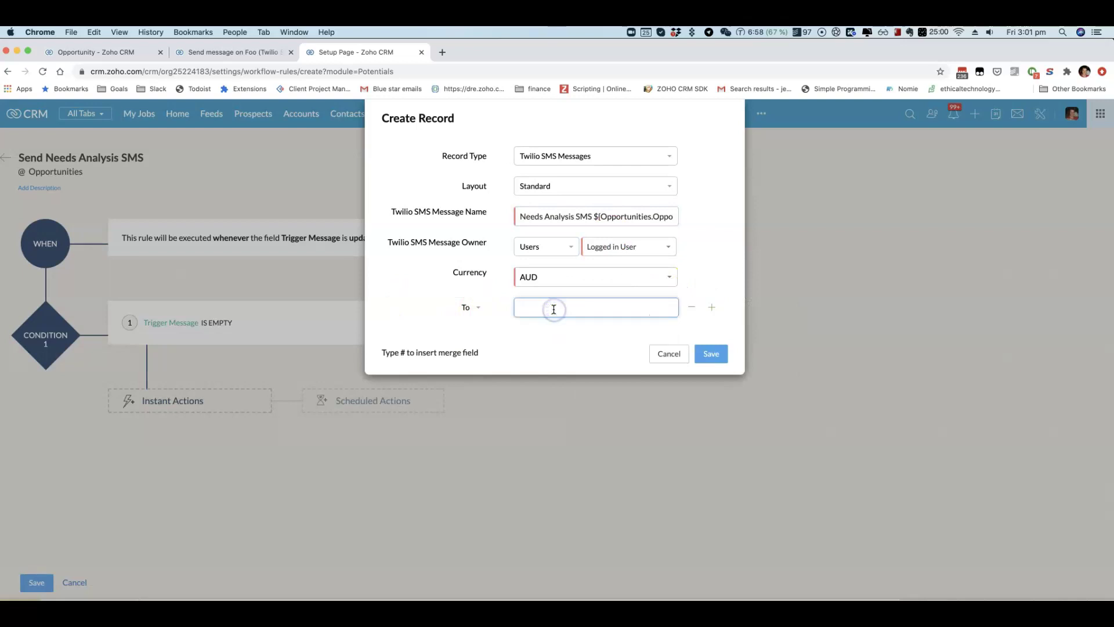
{"action": "type", "text": "#"}
{"action": "left_click_drag", "start_coordinate": [596, 353], "coordinate": [598, 418]}
{"action": "type", "text": "c"}
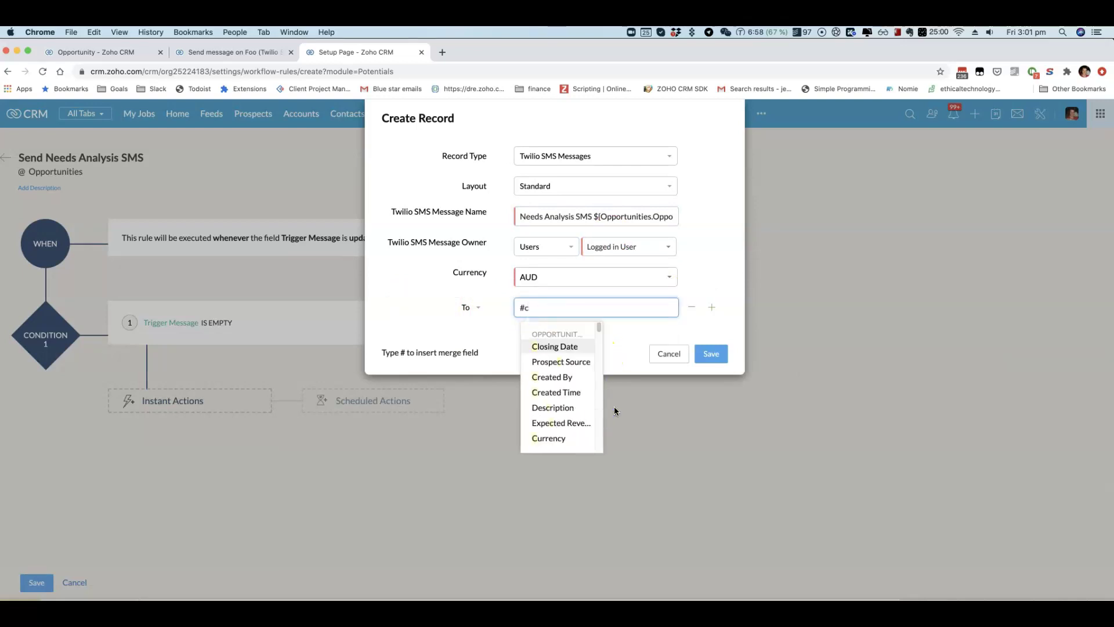
{"action": "key", "text": "BackSpace"}
{"action": "type", "text": "phone"}
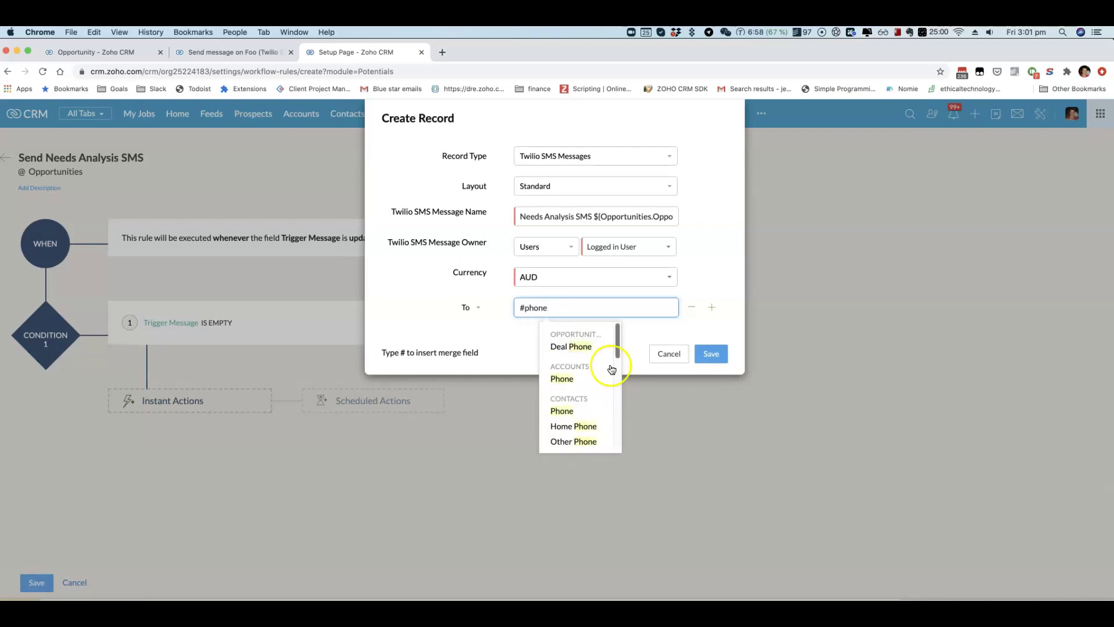
{"action": "left_click", "coordinate": [589, 412]}
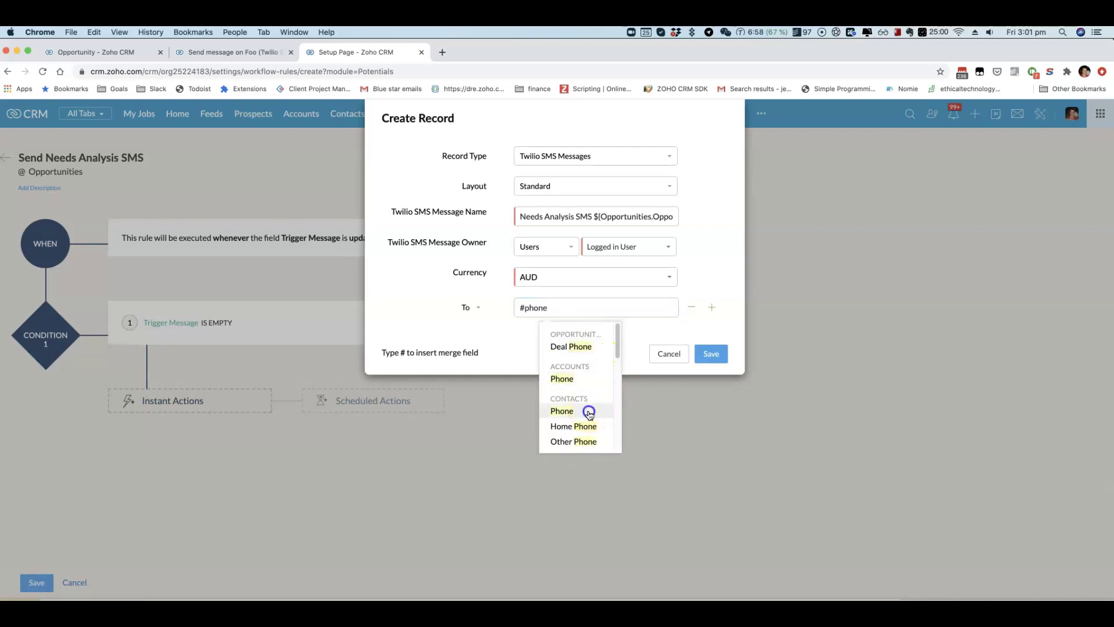
Step: Add a Message field reading "Thanks for analysing your needs" followed by the Opportunity Name, Next Step and Stage merge fields
{"action": "left_click", "coordinate": [711, 307]}
{"action": "left_click", "coordinate": [552, 347]}
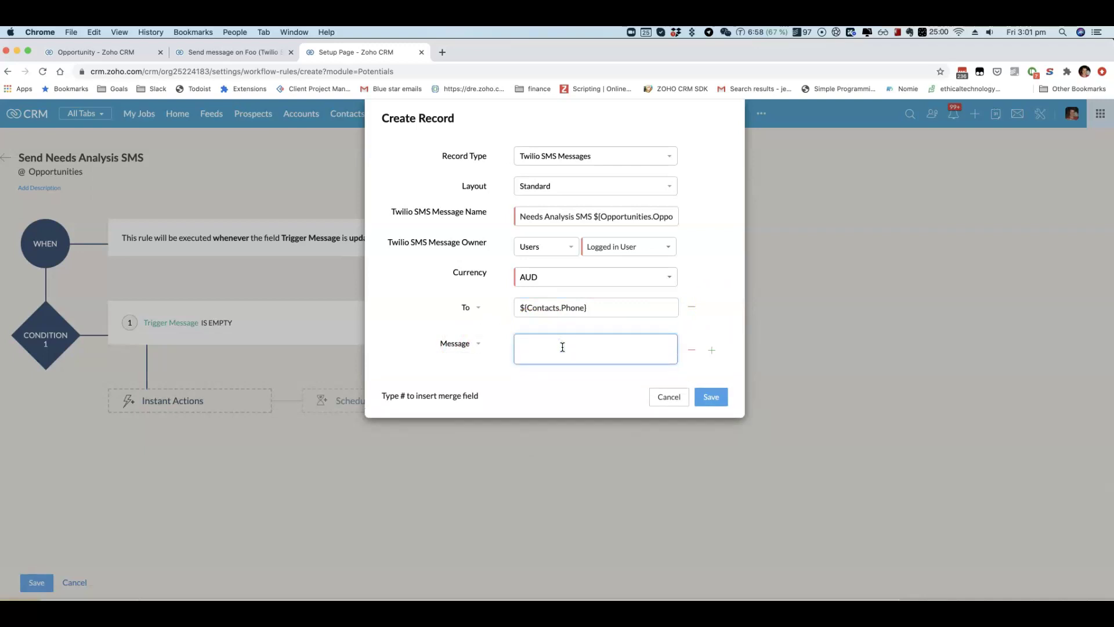
{"action": "type", "text": "Thanks for analysing your"}
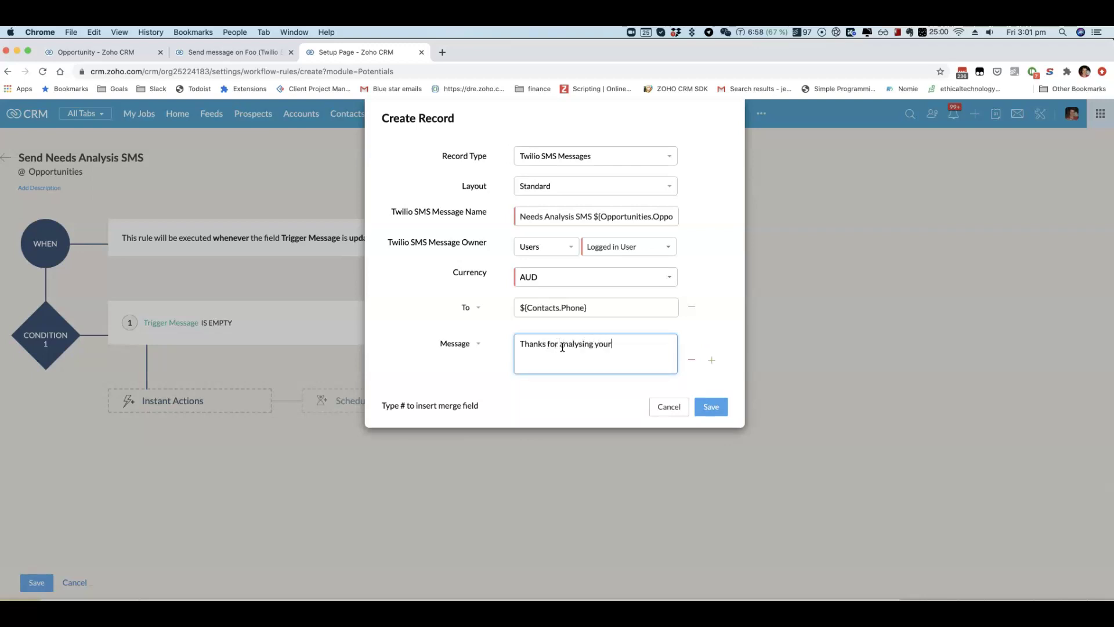
{"action": "type", "text": "#"}
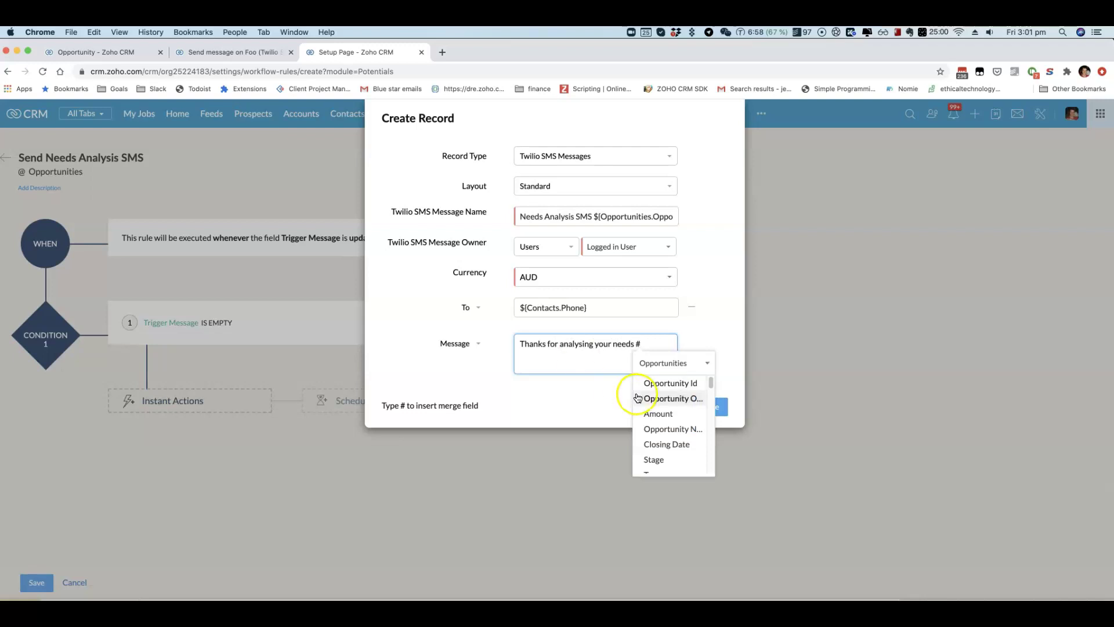
{"action": "left_click", "coordinate": [670, 428]}
{"action": "type", "text": "#"}
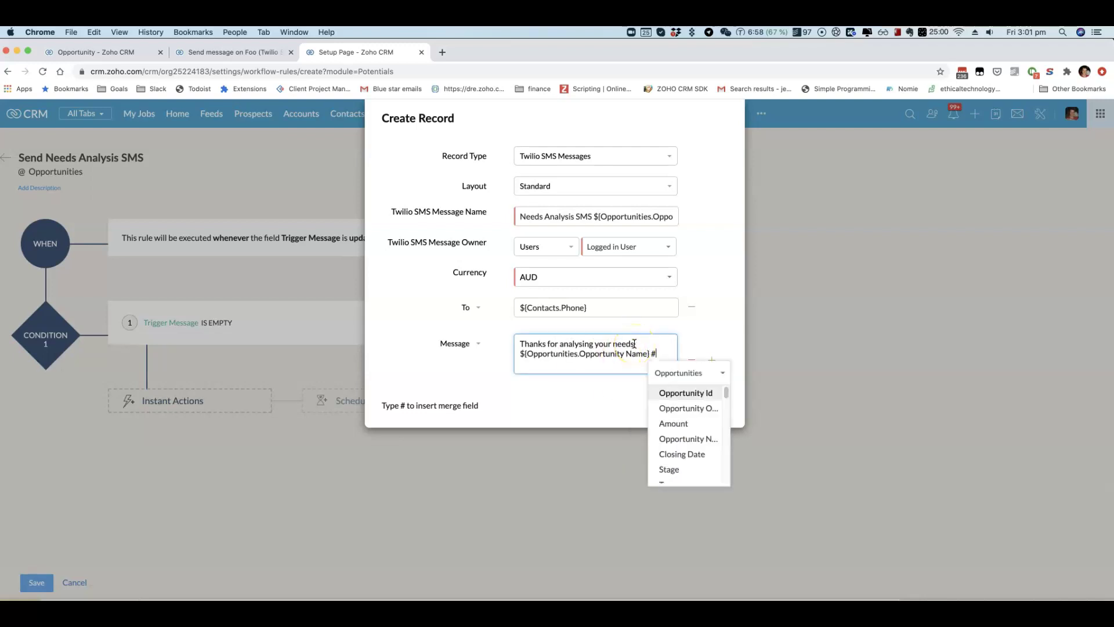
{"action": "scroll", "coordinate": [685, 418], "scroll_direction": "down", "scroll_amount": 5}
{"action": "scroll", "coordinate": [684, 406], "scroll_direction": "up", "scroll_amount": 1}
{"action": "left_click", "coordinate": [685, 395]}
{"action": "type", "text": "#st"}
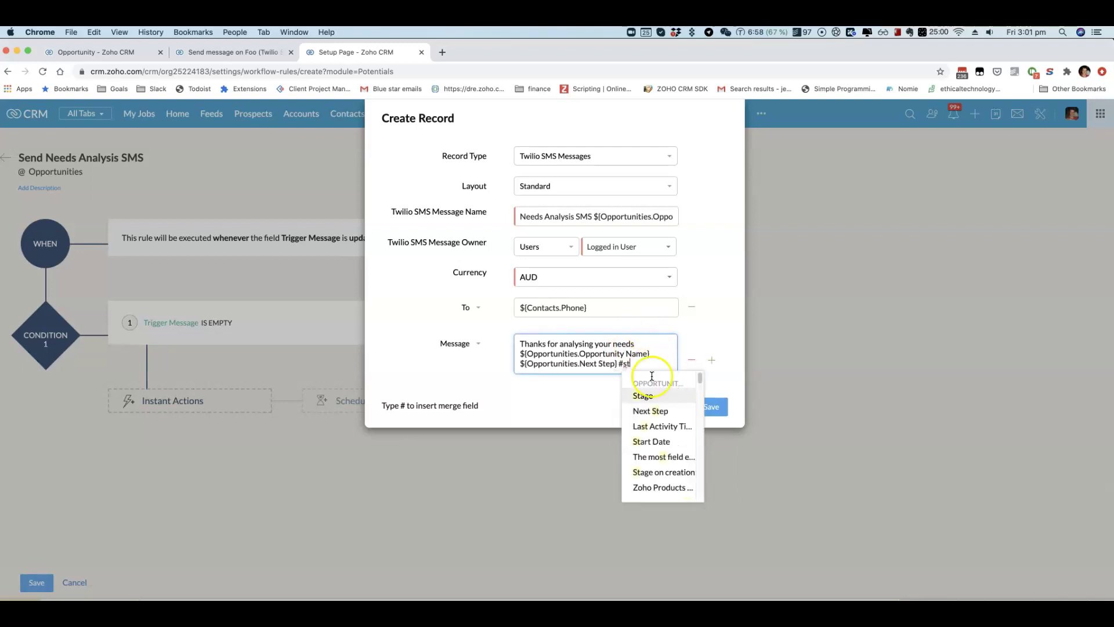
{"action": "left_click", "coordinate": [644, 395]}
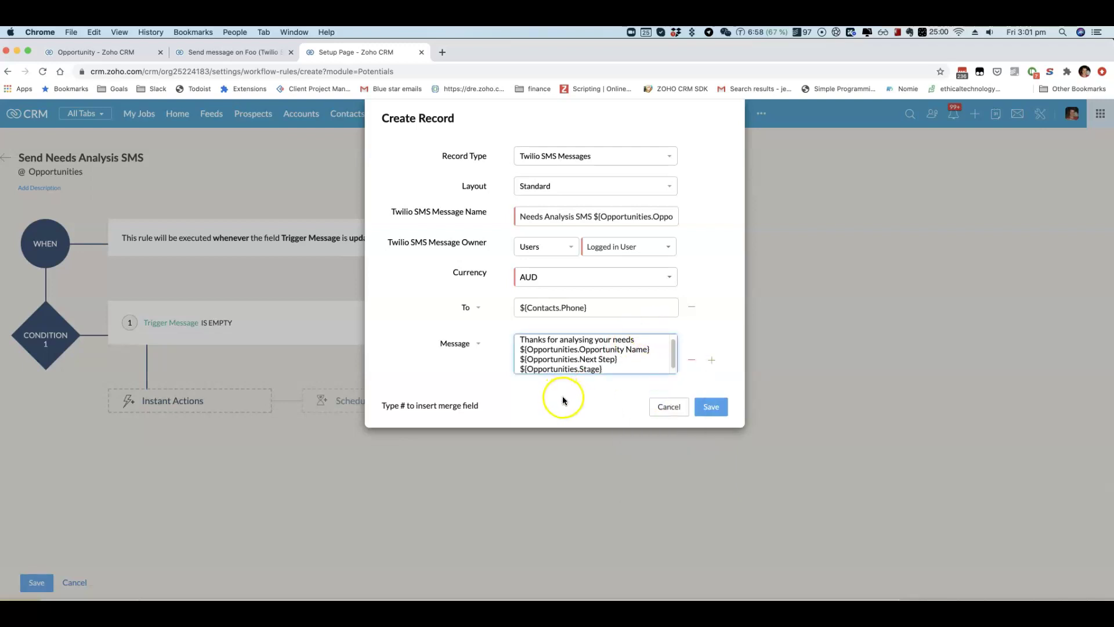
Step: Add an empty From field to the record, then open the Twilio From Numbers module in the opportunity's browser tab
{"action": "left_click", "coordinate": [711, 360]}
{"action": "left_click", "coordinate": [522, 397]}
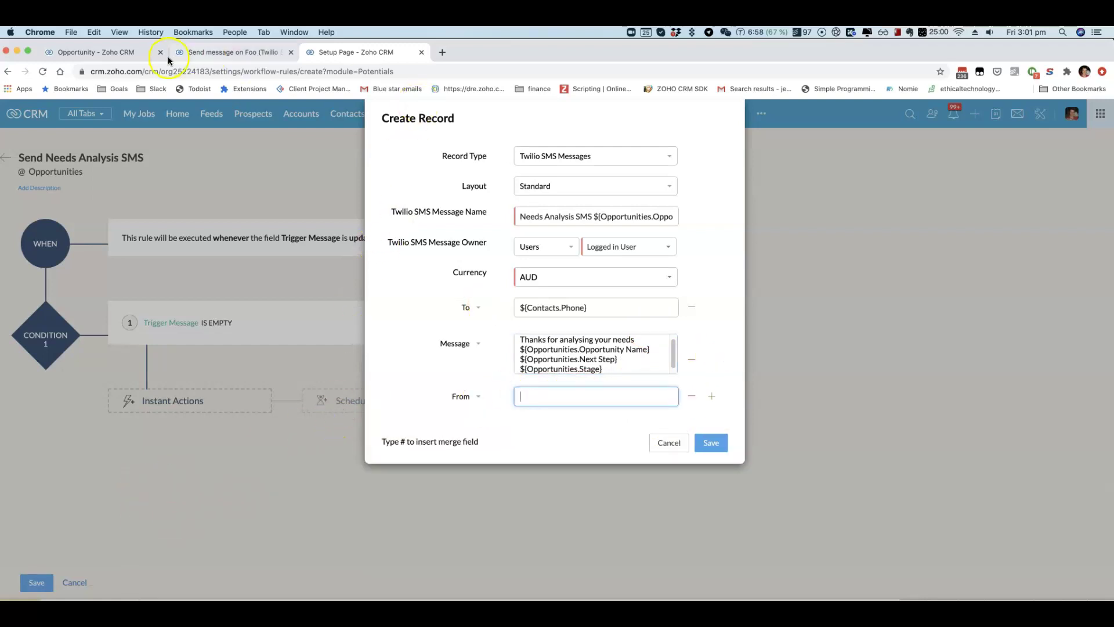
{"action": "left_click", "coordinate": [119, 54]}
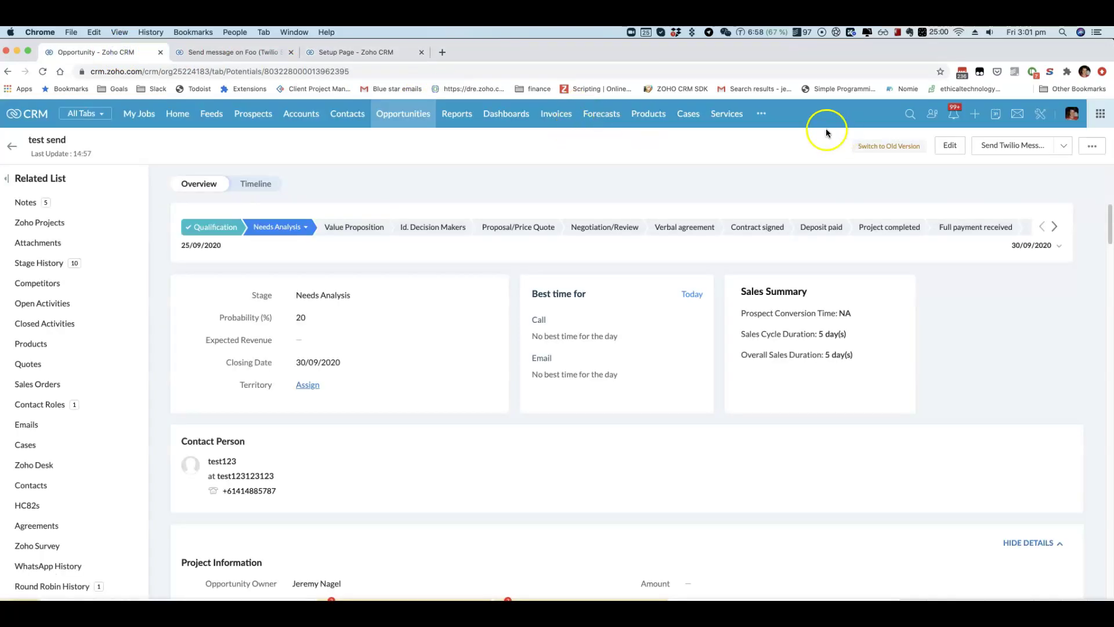
{"action": "left_click", "coordinate": [762, 113]}
{"action": "type", "text": "twtw"}
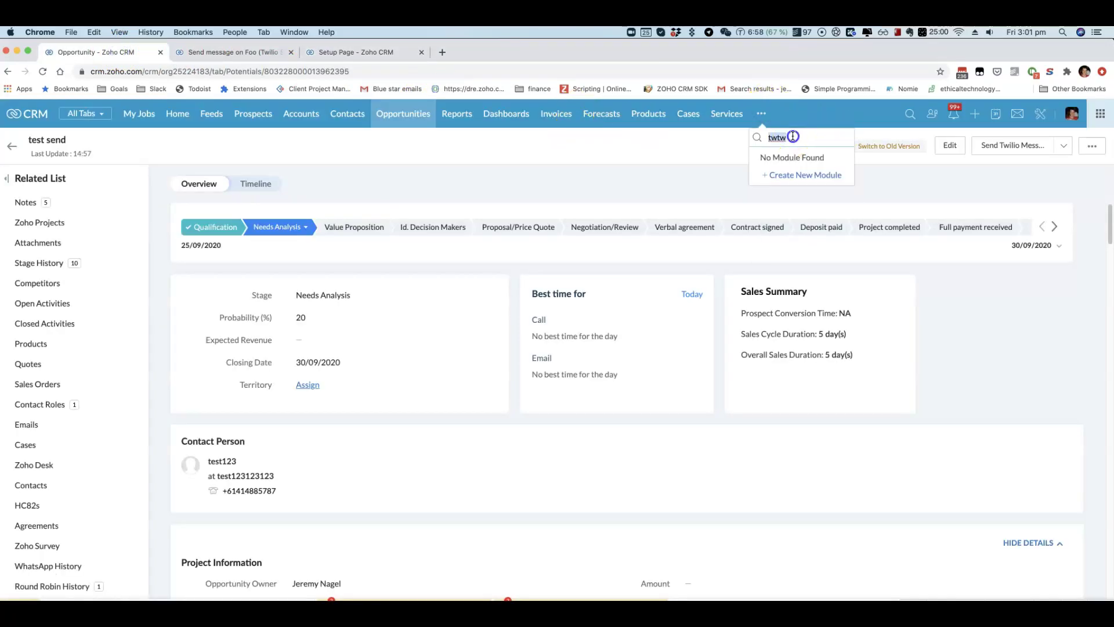
{"action": "type", "text": "tw"}
{"action": "left_click", "coordinate": [815, 216]}
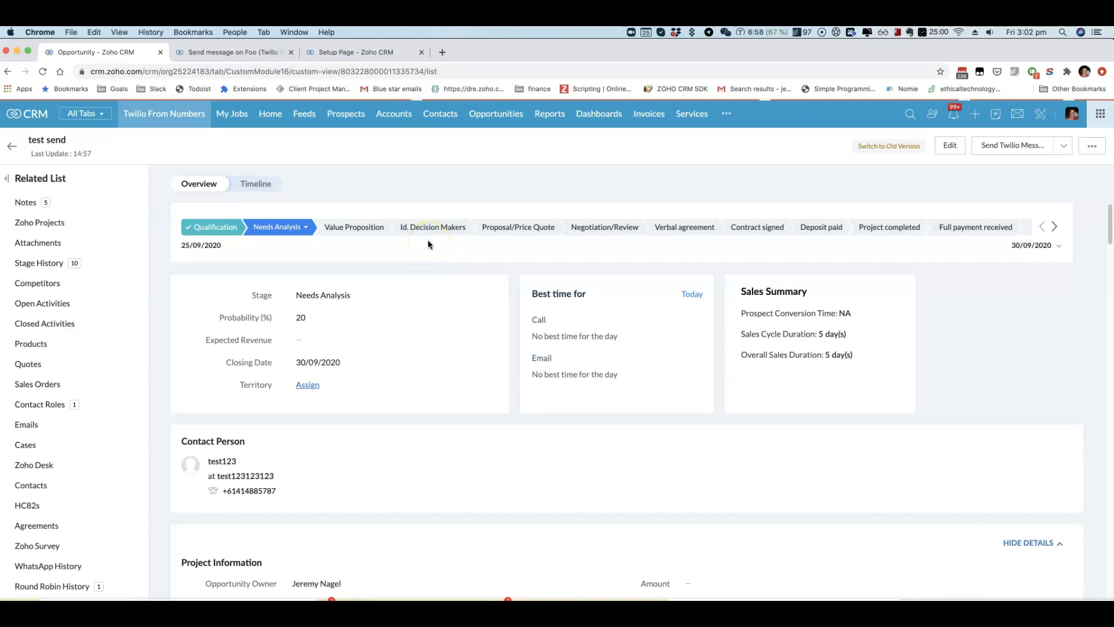
Step: Copy the last sender number in the Twilio From Numbers list into the record's From field
{"action": "left_click_drag", "start_coordinate": [269, 264], "coordinate": [210, 265]}
{"action": "key", "text": "super+c"}
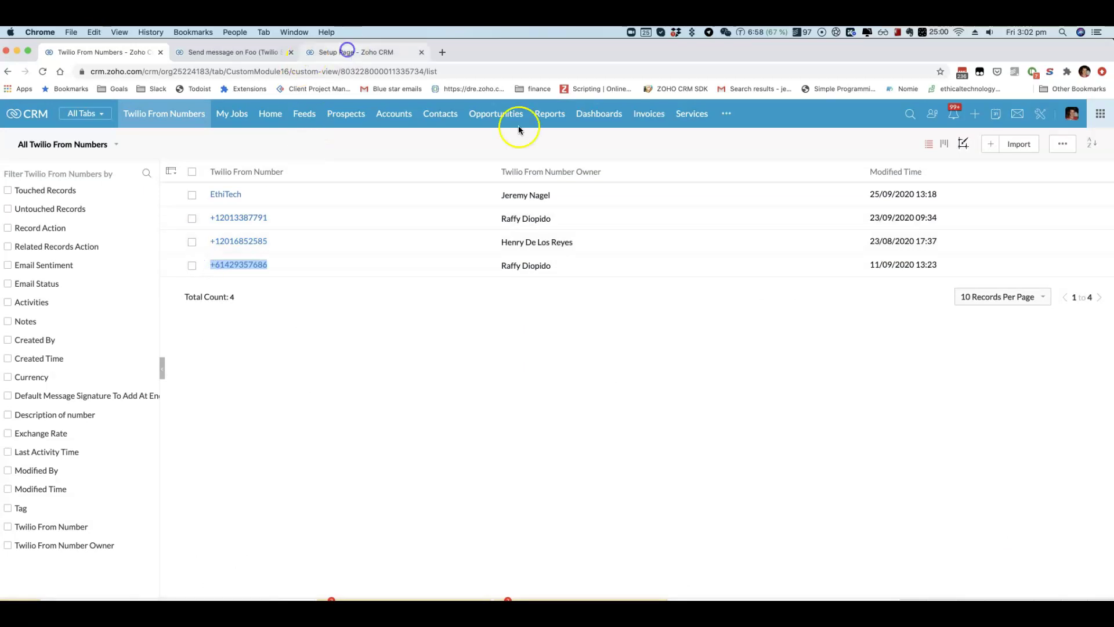
{"action": "left_click", "coordinate": [368, 59]}
{"action": "key", "text": "super+v"}
Step: Add another field row for ContactName and try to fill it with a merge field
{"action": "left_click", "coordinate": [709, 397]}
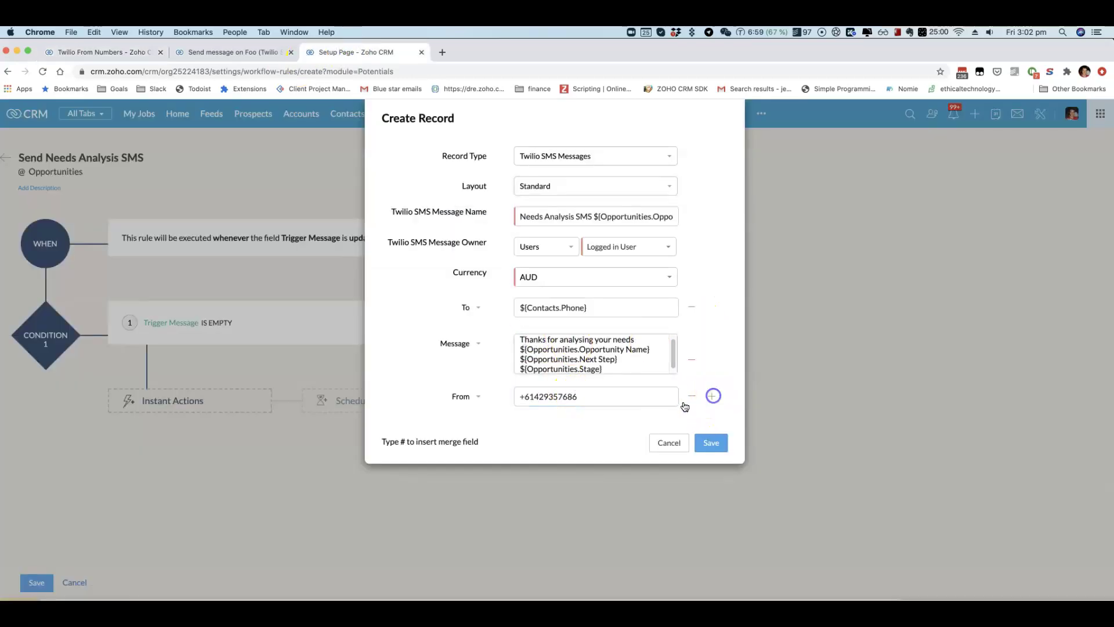
{"action": "left_click", "coordinate": [554, 432]}
{"action": "type", "text": "#"}
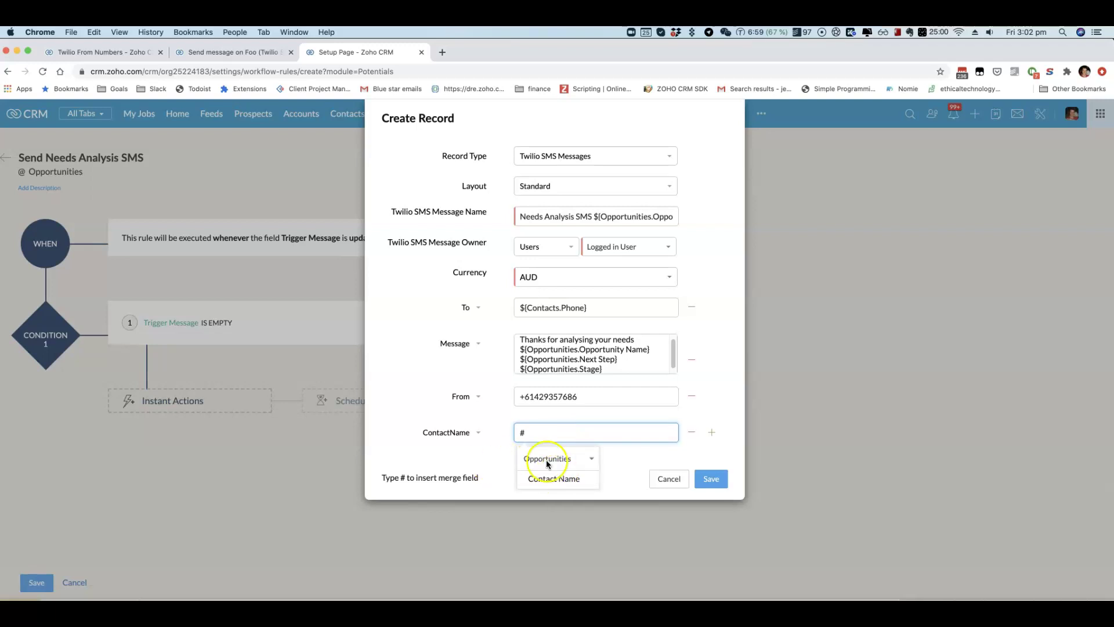
{"action": "left_click", "coordinate": [553, 478]}
{"action": "triple_click", "coordinate": [533, 431]}
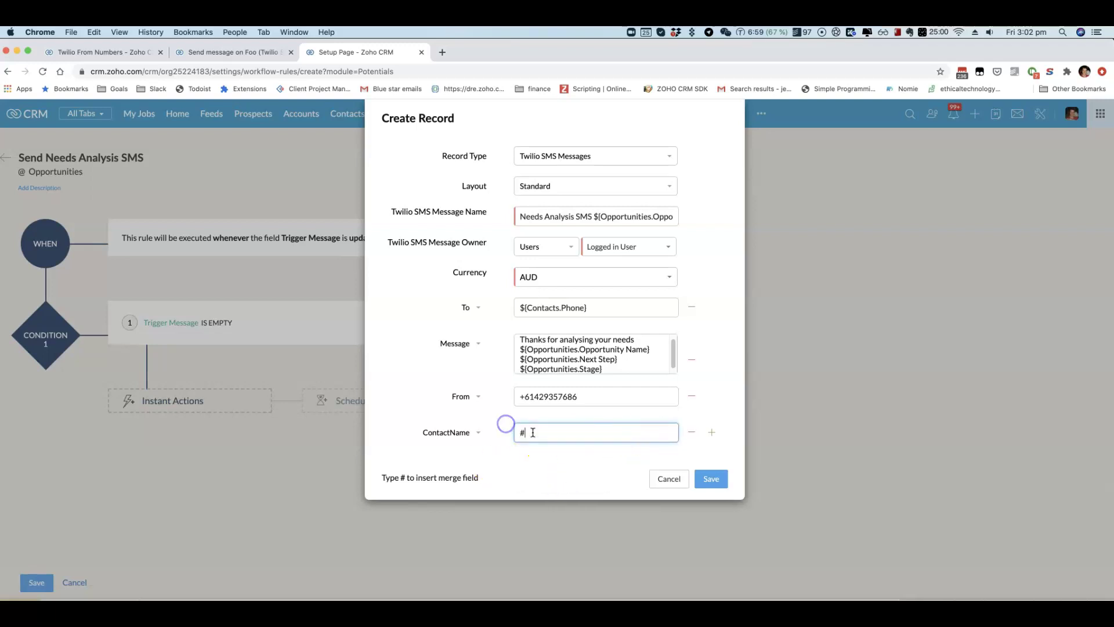
{"action": "type", "text": "#"}
Step: Switch the ContactName row to DealName and fill it with the Current Record merge field
{"action": "left_click", "coordinate": [473, 433]}
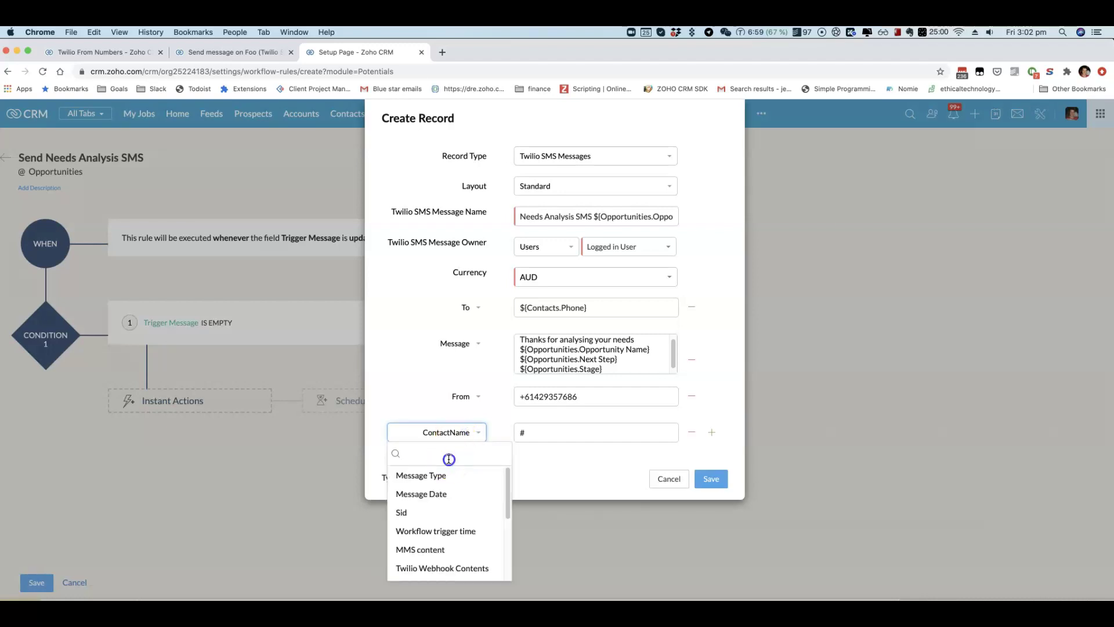
{"action": "type", "text": "op"}
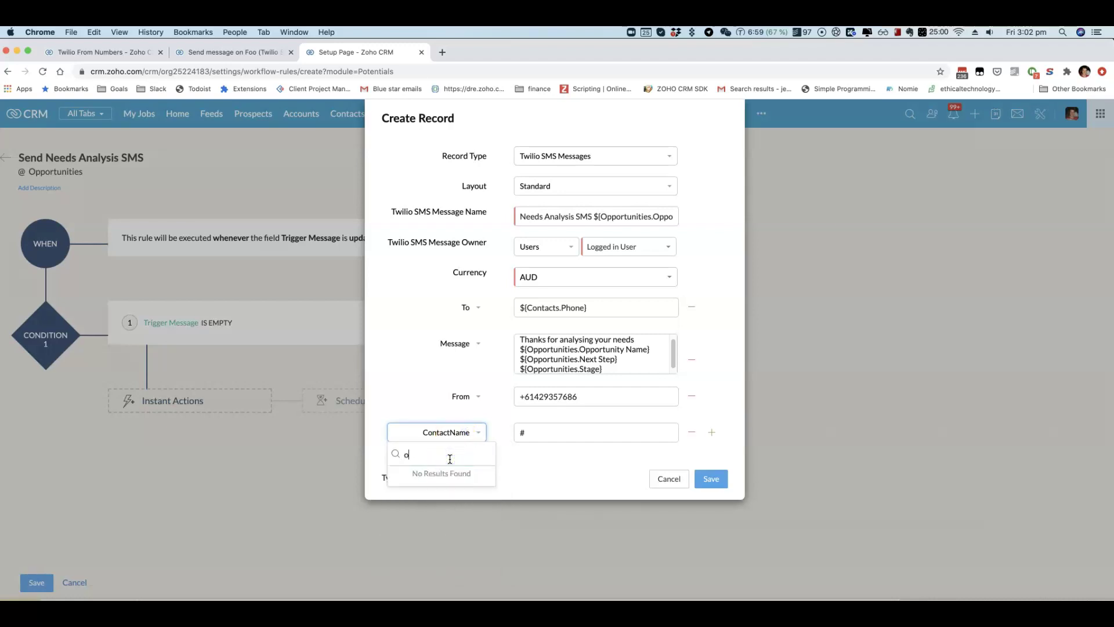
{"action": "key", "text": "BackSpace"}
{"action": "type", "text": "dea"}
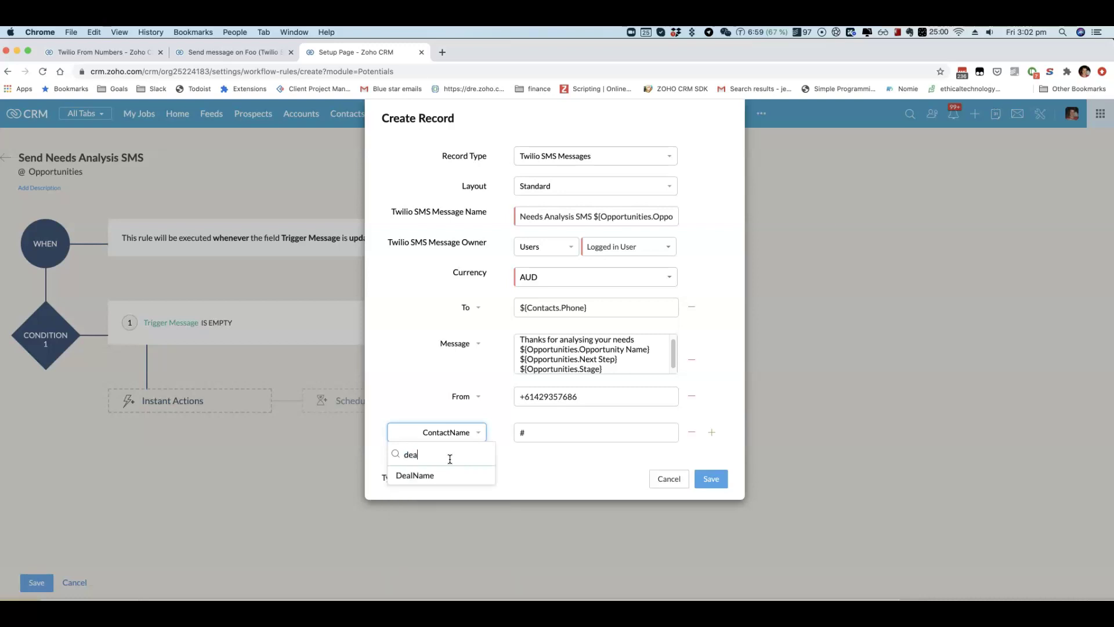
{"action": "left_click", "coordinate": [455, 480]}
{"action": "left_click", "coordinate": [557, 436]}
{"action": "type", "text": "#"}
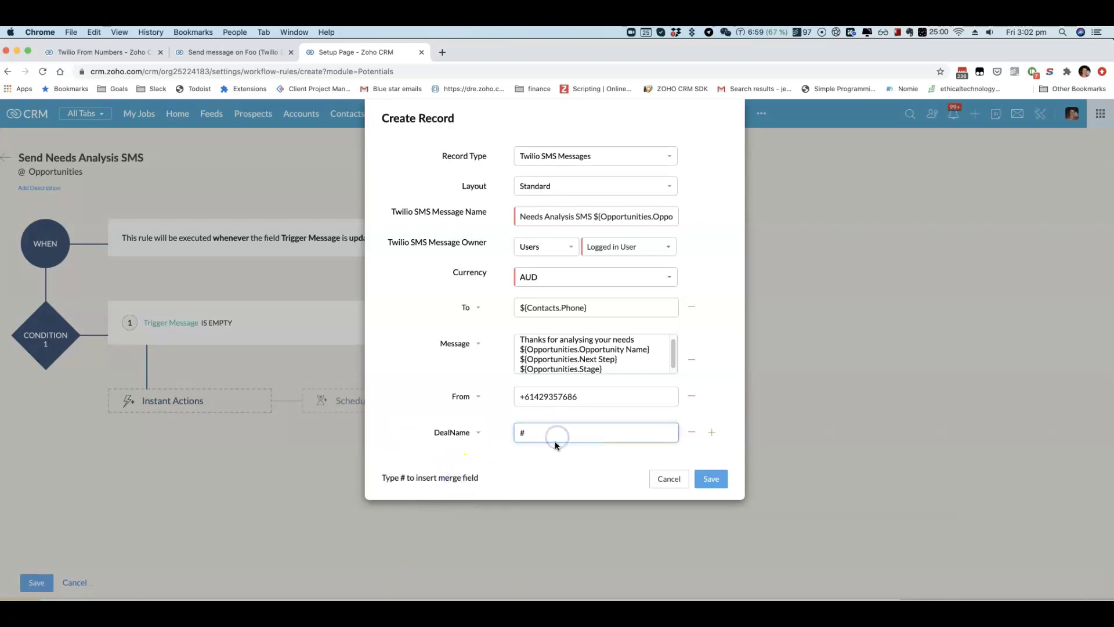
{"action": "left_click", "coordinate": [555, 479]}
Step: Add the Trigger Send via workflow field, enable it, and save the Create Record action
{"action": "left_click", "coordinate": [714, 430]}
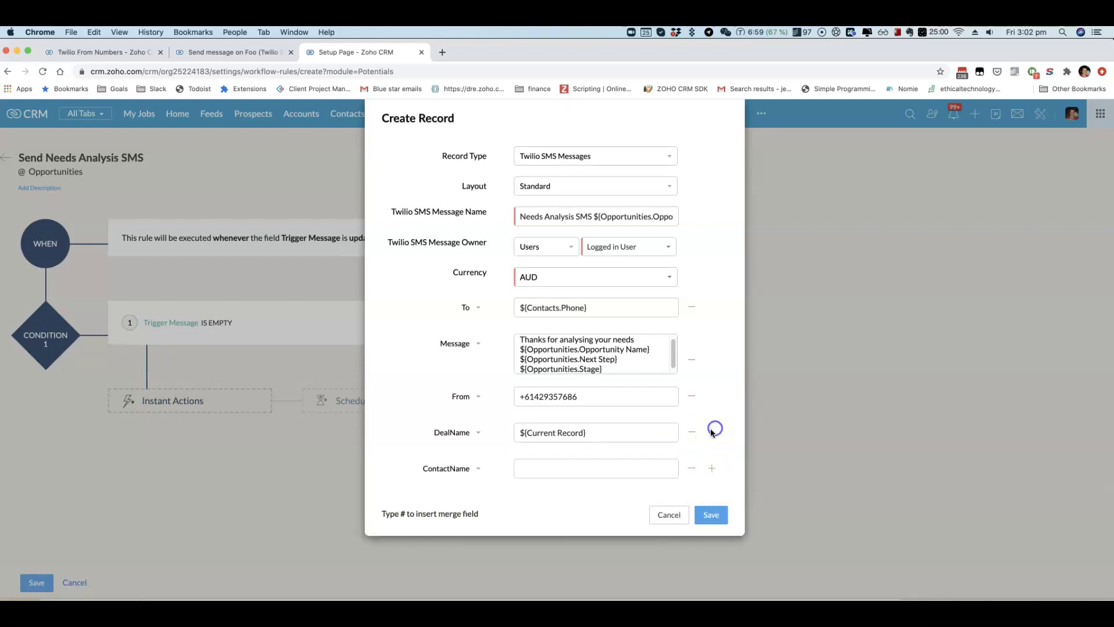
{"action": "left_click", "coordinate": [446, 468]}
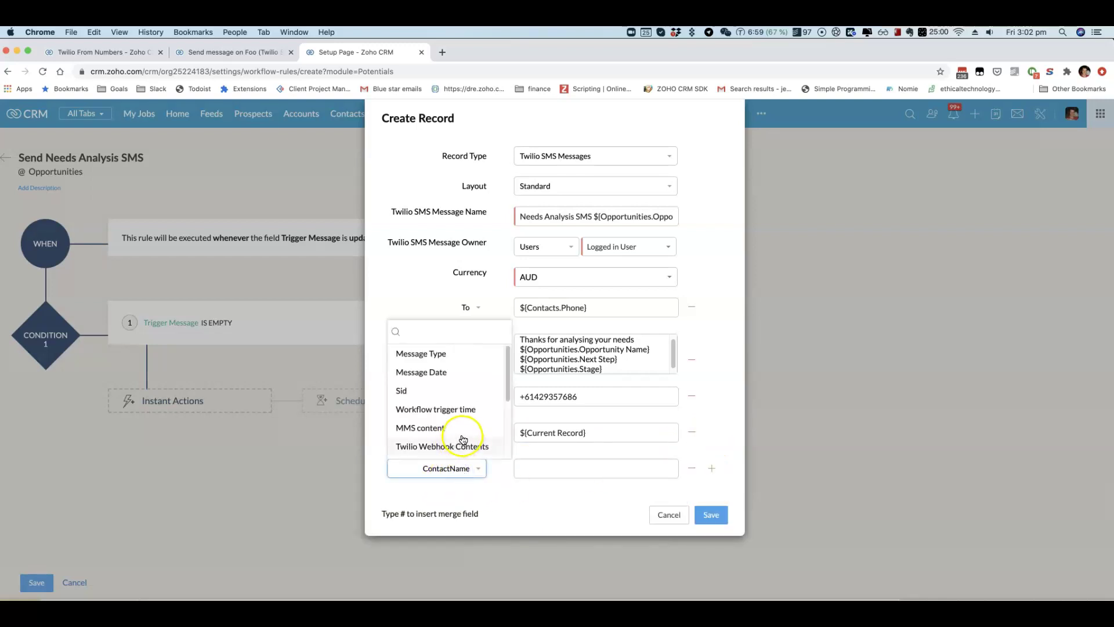
{"action": "scroll", "coordinate": [462, 441], "scroll_direction": "down", "scroll_amount": 3}
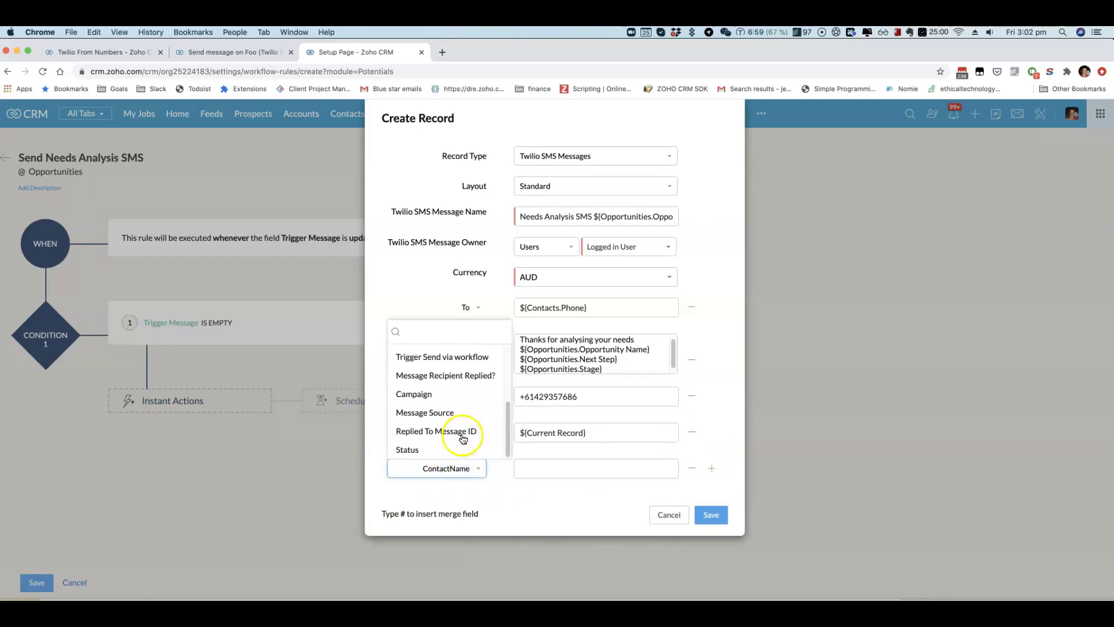
{"action": "left_click", "coordinate": [450, 360]}
{"action": "left_click", "coordinate": [523, 466]}
{"action": "left_click", "coordinate": [717, 516]}
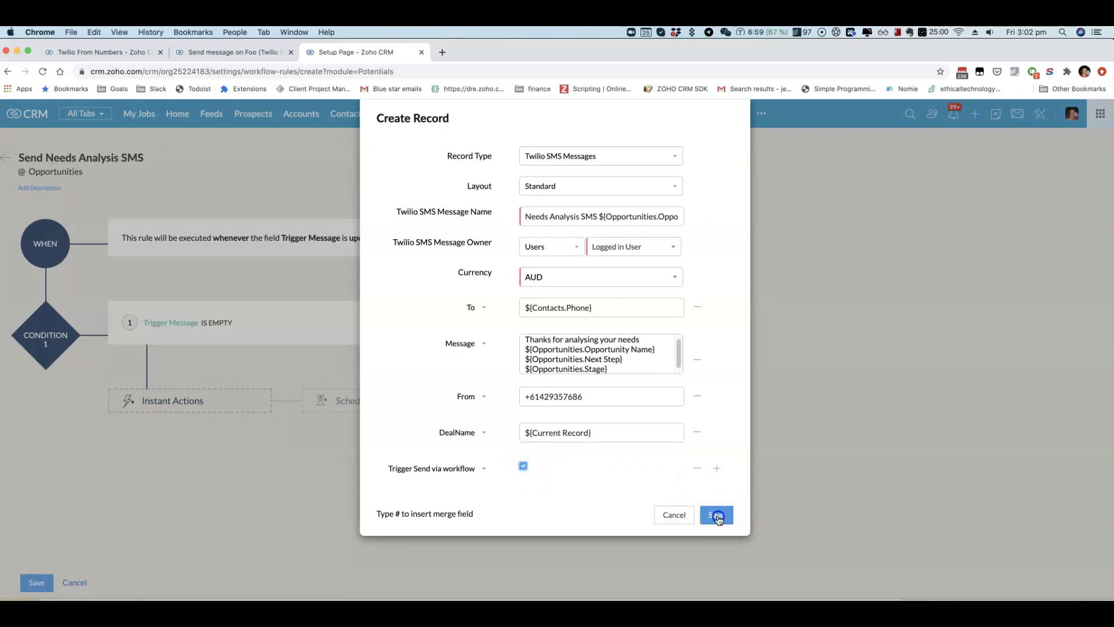
Step: Add a new Opportunities field update named Reset Trigger Send SMS to the rule's instant actions
{"action": "left_click", "coordinate": [140, 453]}
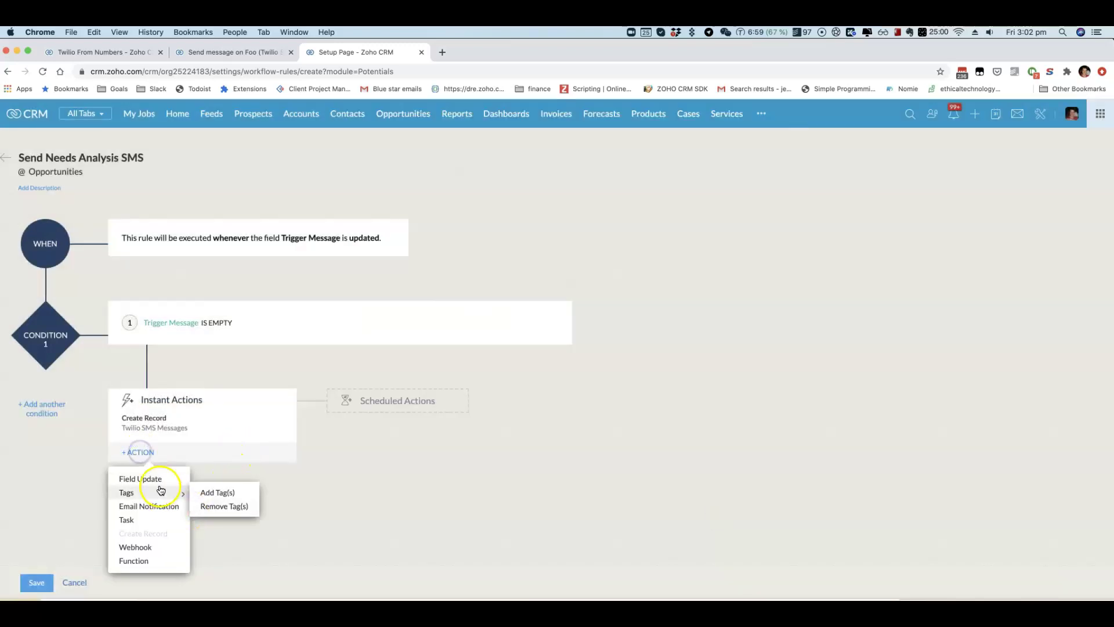
{"action": "left_click", "coordinate": [158, 479]}
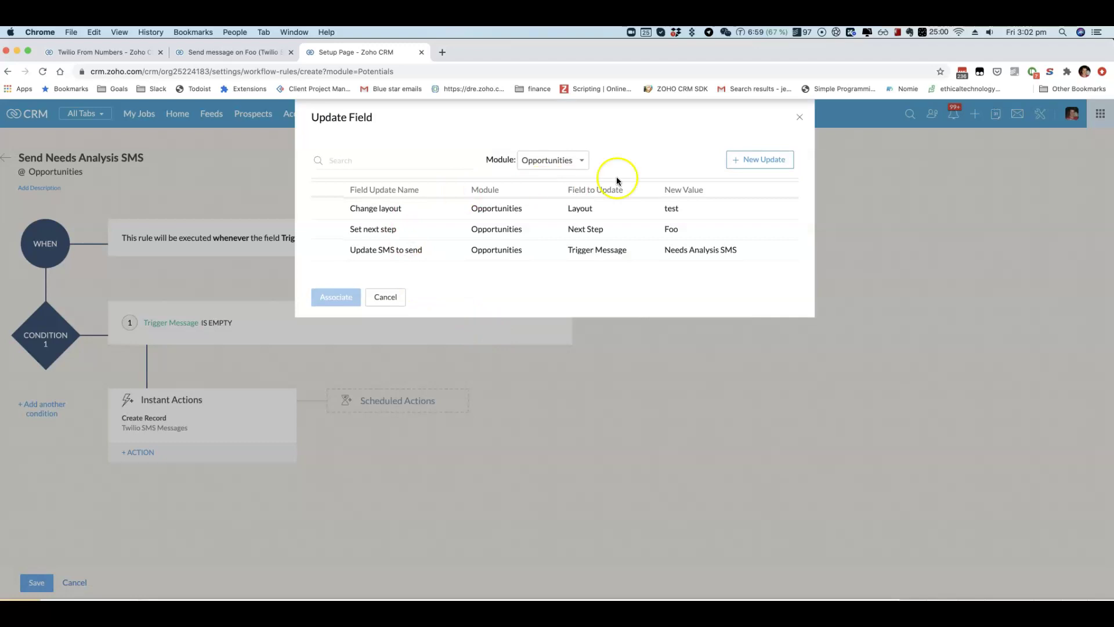
{"action": "left_click", "coordinate": [760, 160]}
{"action": "left_click", "coordinate": [541, 150]}
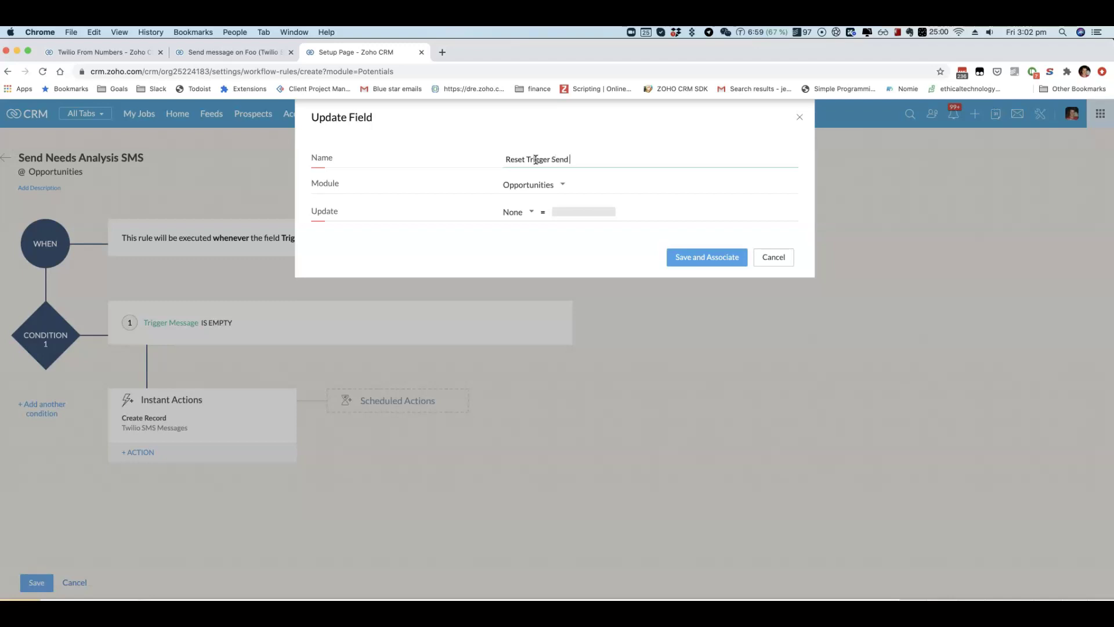
Step: Choose Trigger Message as the field to update and try to save the field update with the value -None-
{"action": "left_click", "coordinate": [513, 213]}
{"action": "type", "text": "tri"}
{"action": "left_click", "coordinate": [556, 245]}
{"action": "left_click", "coordinate": [621, 212]}
{"action": "left_click", "coordinate": [626, 227]}
{"action": "left_click", "coordinate": [700, 262]}
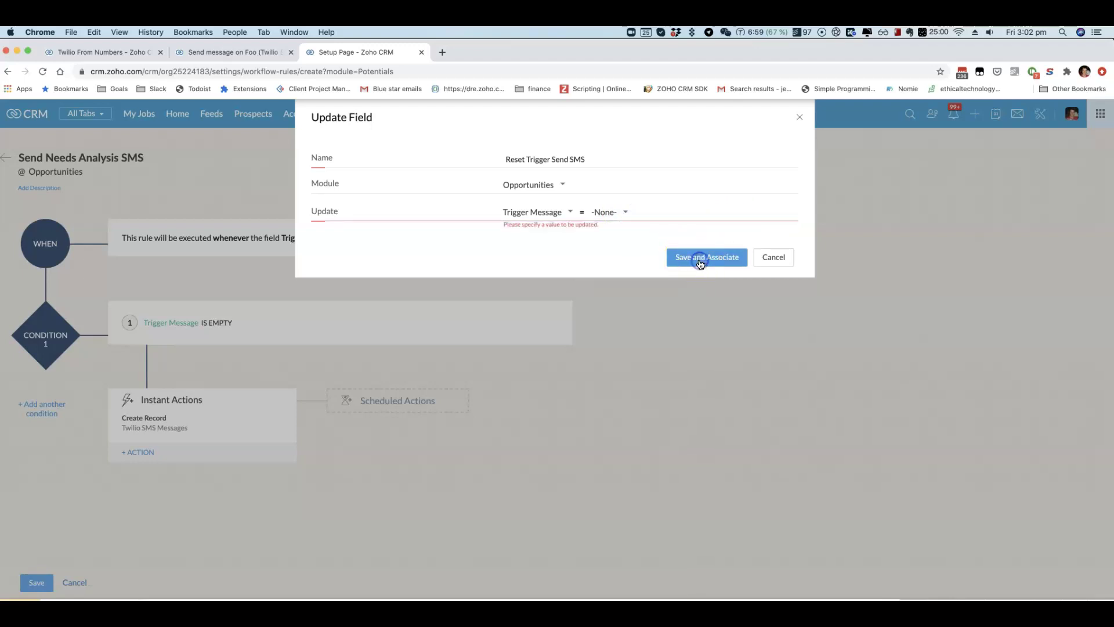
{"action": "left_click", "coordinate": [618, 213]}
{"action": "left_click", "coordinate": [657, 207]}
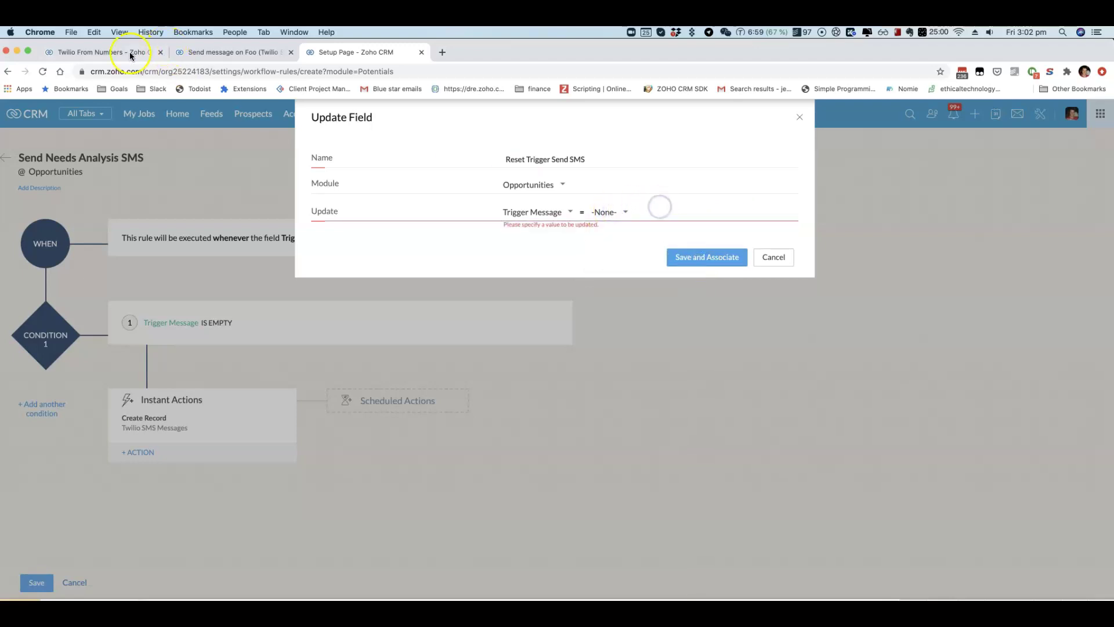
Step: Open the Standard layout of the Opportunities module for editing in the browser tab showing the SMS message record
{"action": "left_click", "coordinate": [218, 51]}
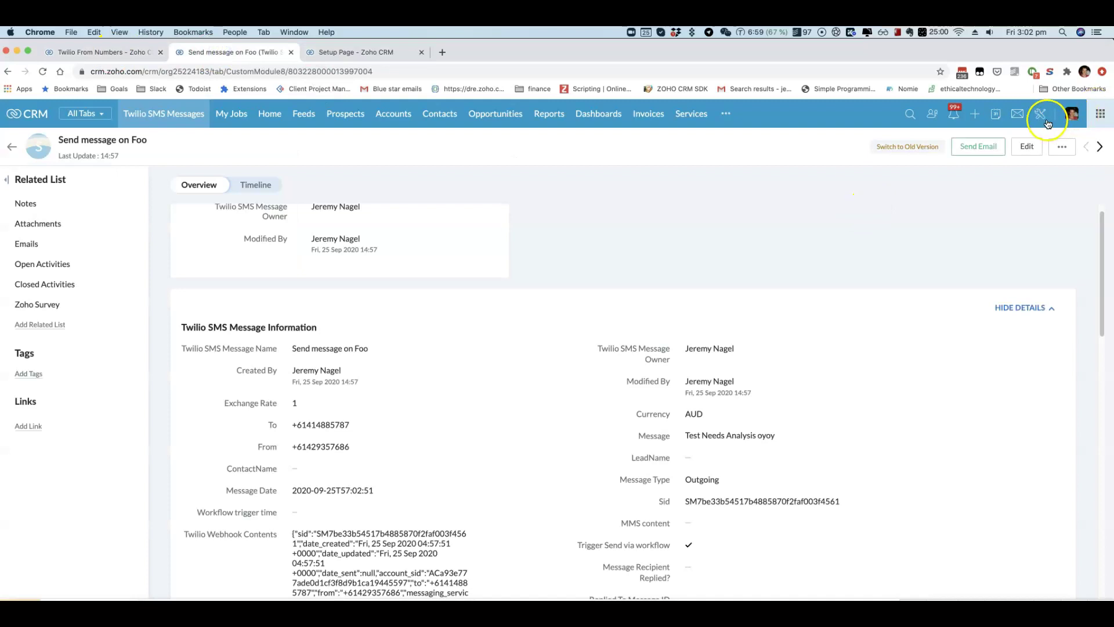
{"action": "left_click", "coordinate": [1044, 120]}
{"action": "left_click", "coordinate": [613, 271]}
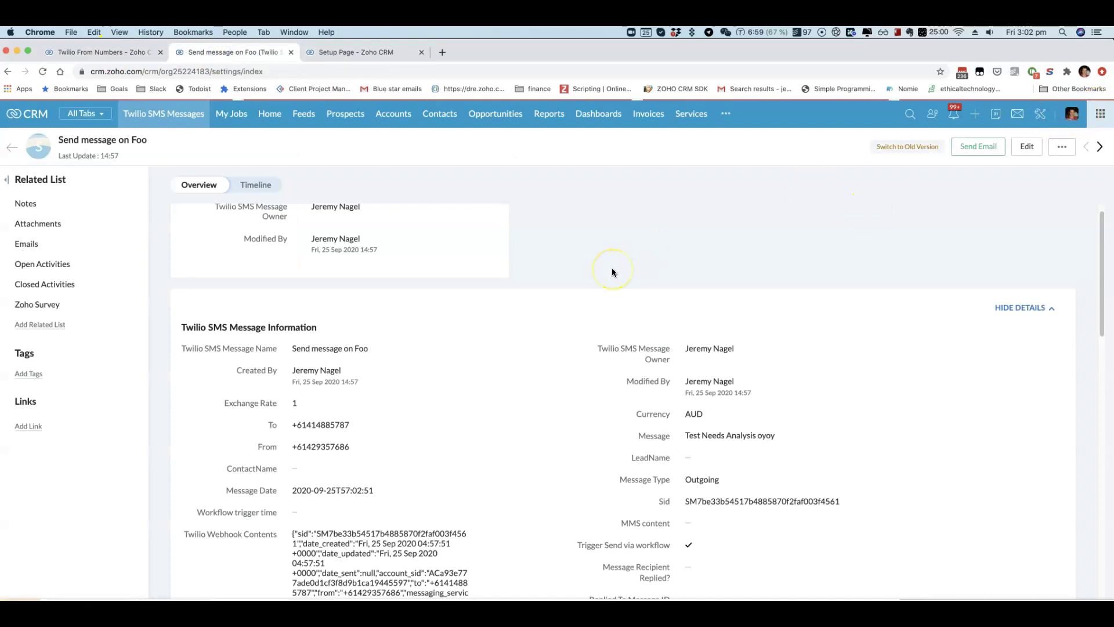
{"action": "left_click", "coordinate": [677, 225]}
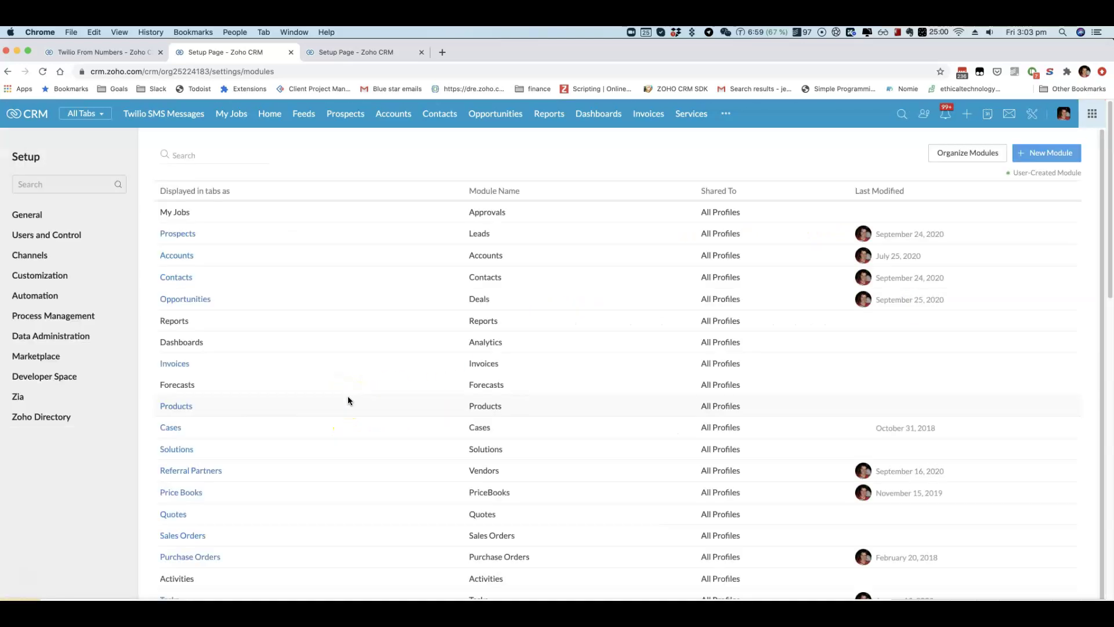
{"action": "left_click", "coordinate": [184, 337]}
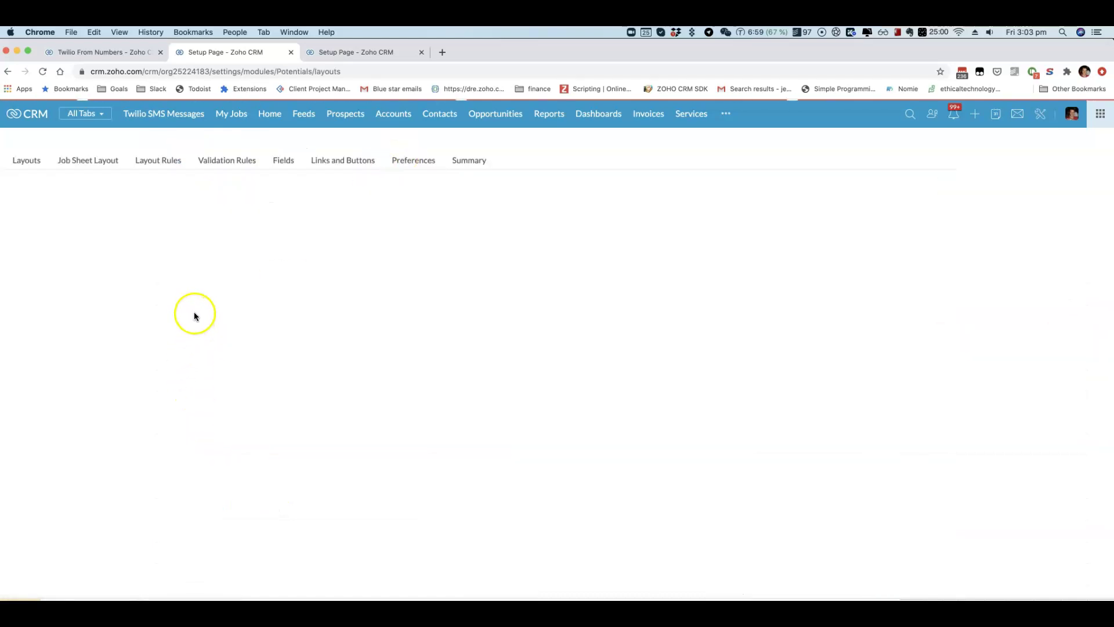
{"action": "left_click", "coordinate": [159, 312]}
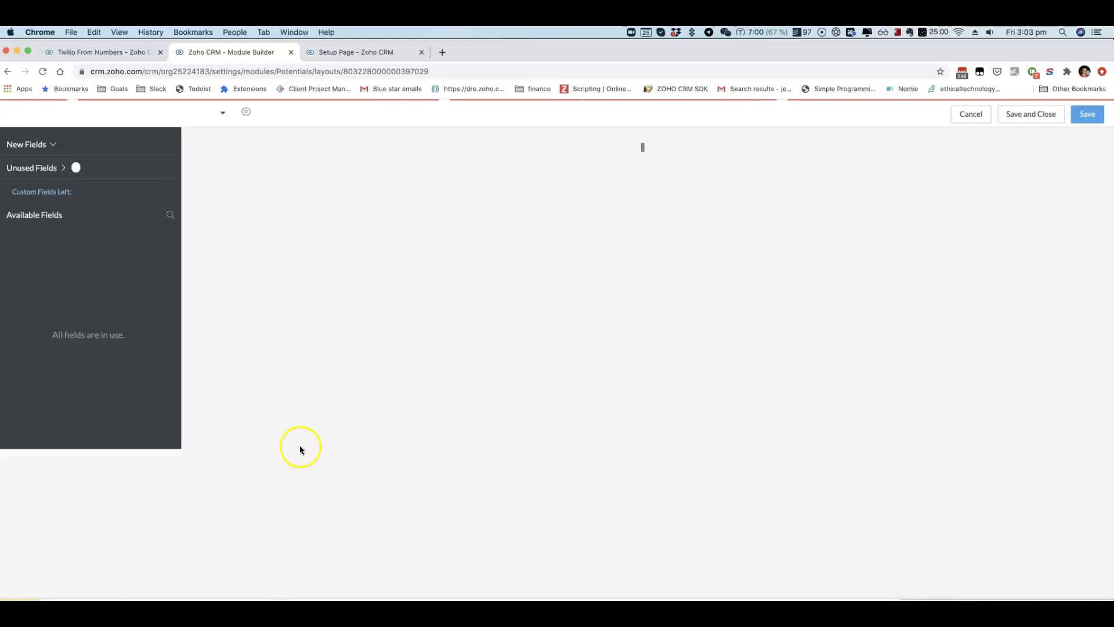
{"action": "scroll", "coordinate": [331, 437], "scroll_direction": "down", "scroll_amount": 3}
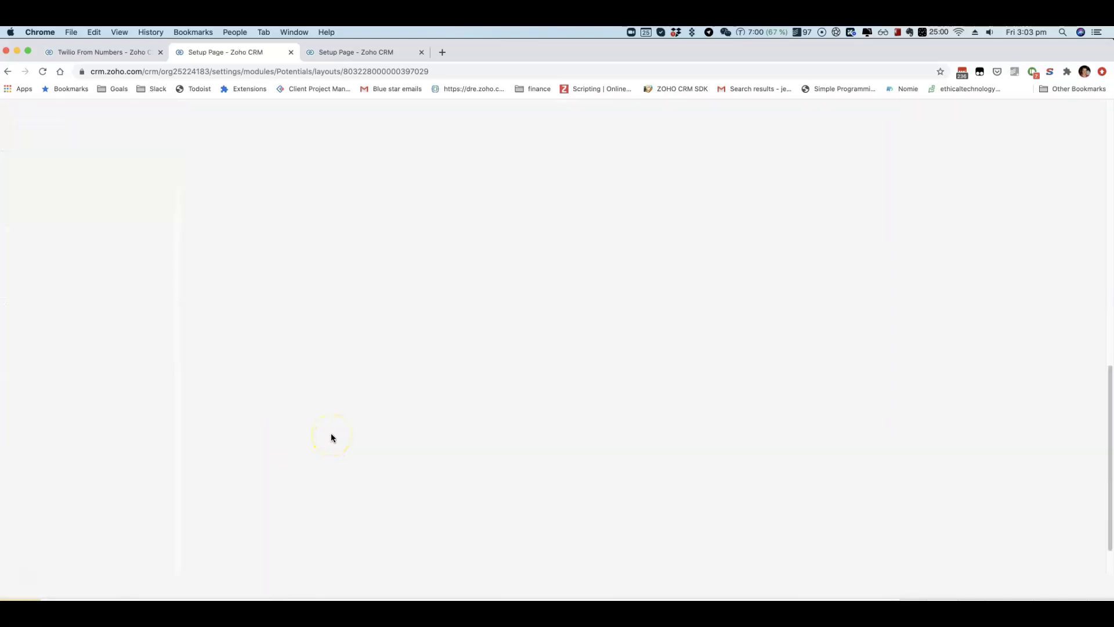
{"action": "scroll", "coordinate": [354, 433], "scroll_direction": "up", "scroll_amount": 3}
{"action": "left_click", "coordinate": [371, 430]}
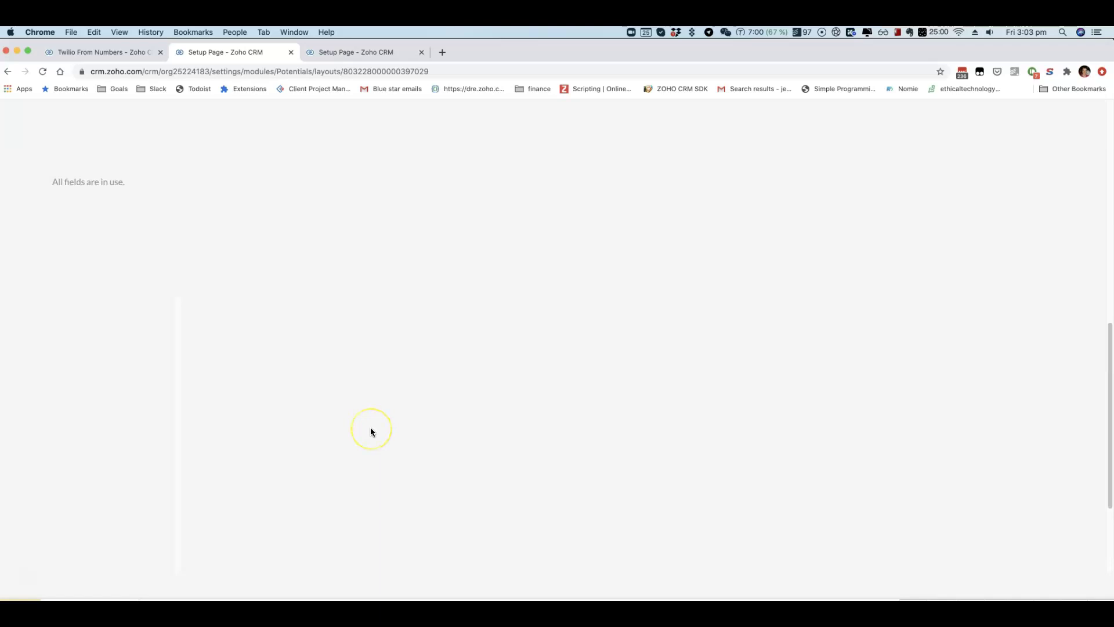
{"action": "scroll", "coordinate": [374, 433], "scroll_direction": "down", "scroll_amount": 5}
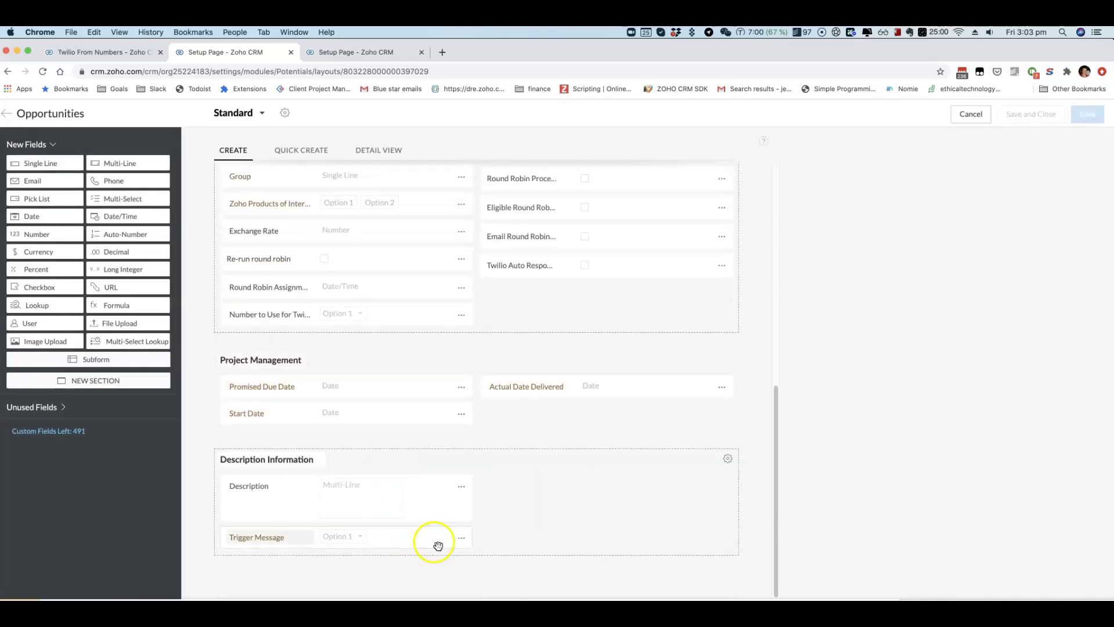
Step: Add a Don't Send option to the Trigger Message pick list, move it to the start, and save the layout
{"action": "left_click", "coordinate": [461, 538]}
{"action": "left_click", "coordinate": [419, 585]}
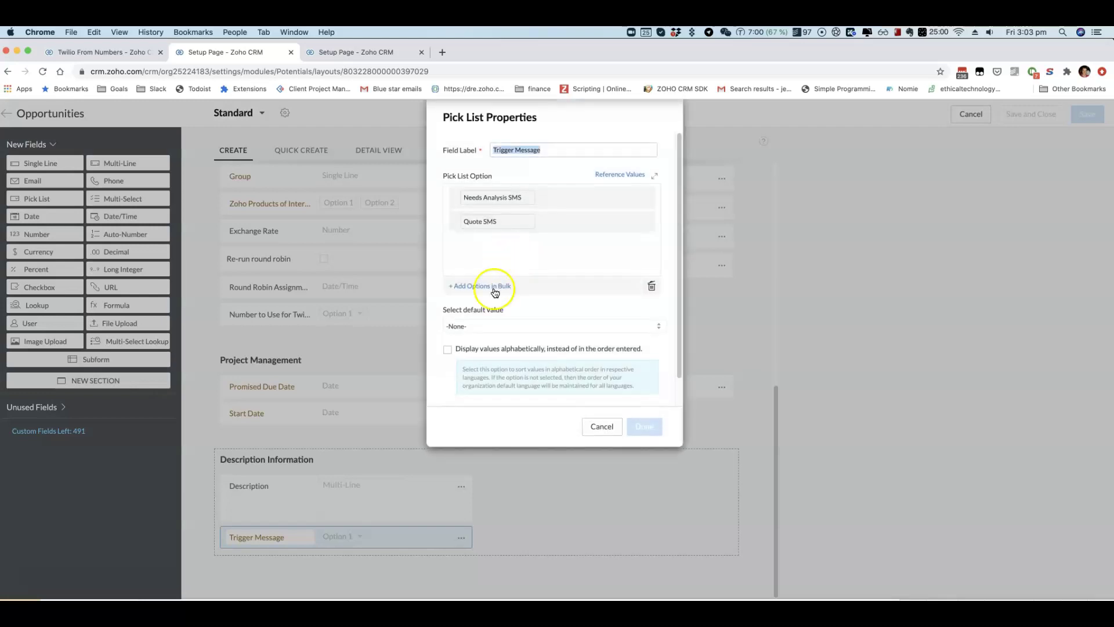
{"action": "mouse_move", "coordinate": [487, 226]}
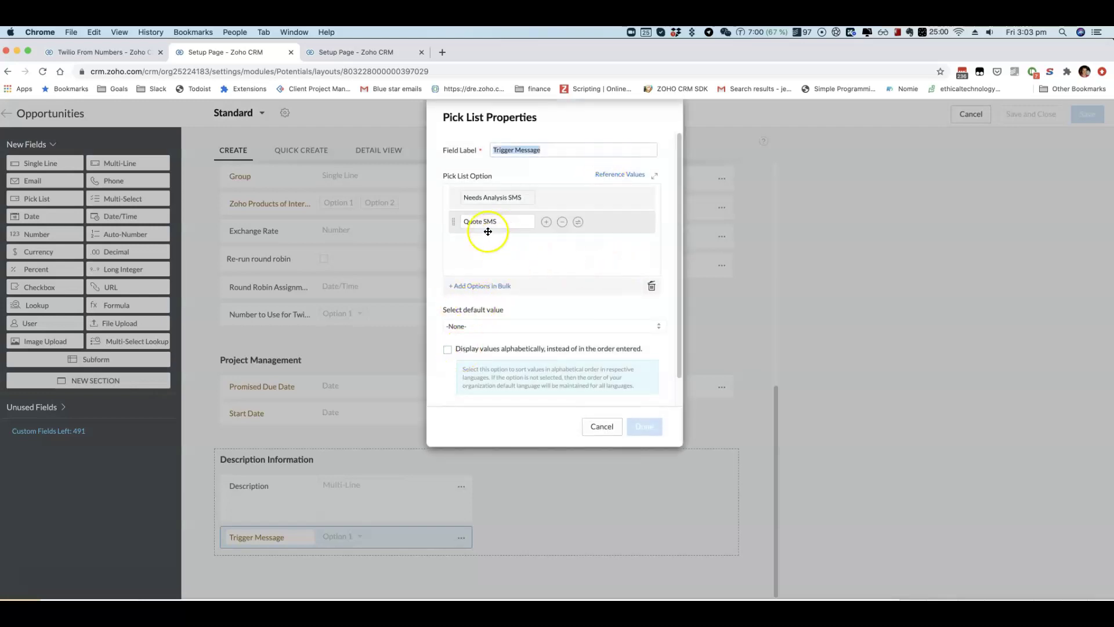
{"action": "left_click", "coordinate": [546, 222]}
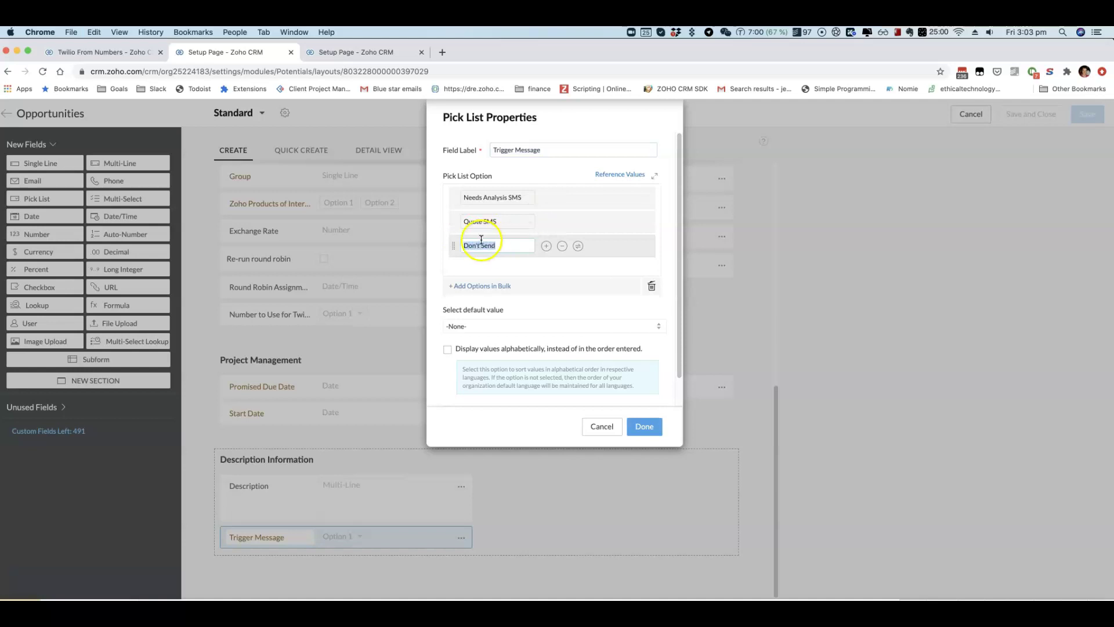
{"action": "left_click_drag", "start_coordinate": [454, 246], "coordinate": [454, 198]}
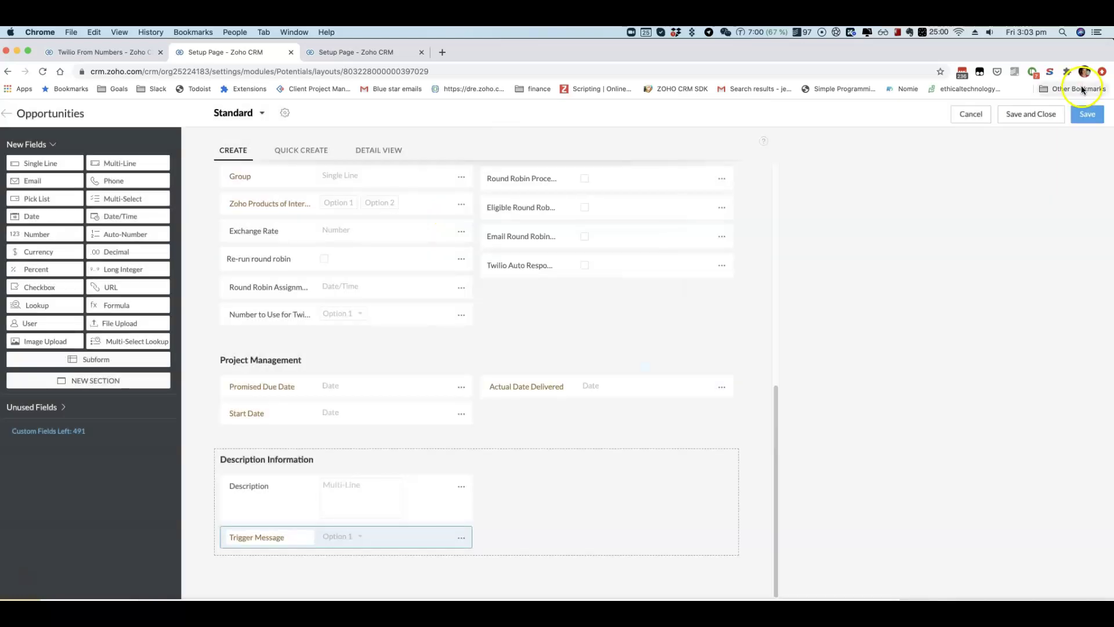
{"action": "left_click", "coordinate": [1087, 114]}
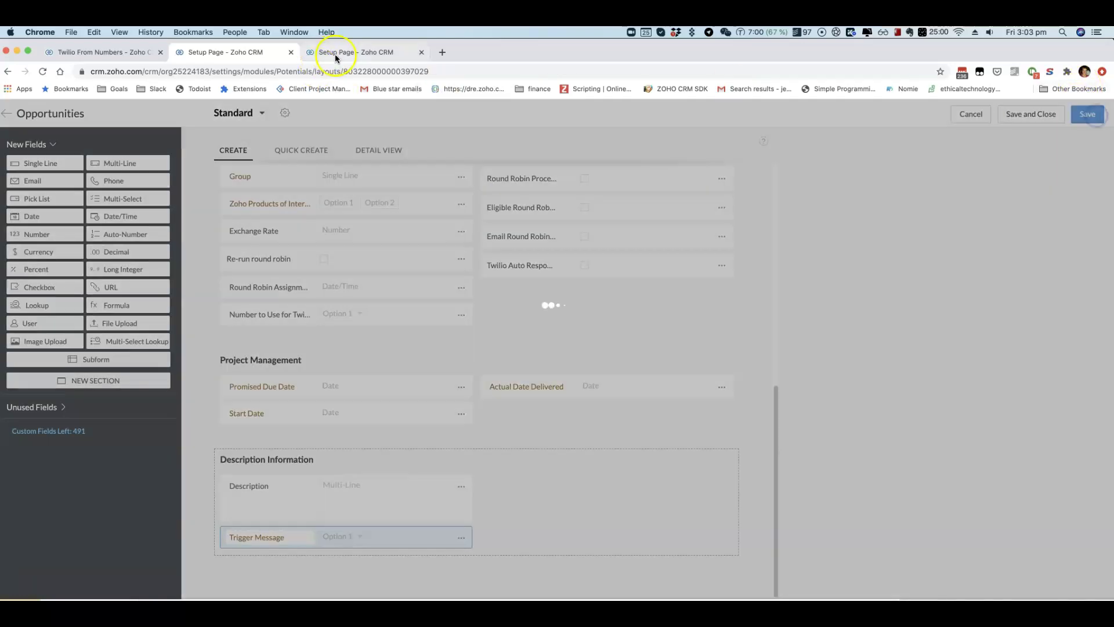
Step: Return to the workflow rule and associate the Reset Trigger Send SMS field update with Trigger Message set to Needs Analysis SMS
{"action": "left_click", "coordinate": [335, 53]}
{"action": "left_click", "coordinate": [610, 212]}
{"action": "left_click", "coordinate": [724, 219]}
{"action": "left_click", "coordinate": [615, 212]}
{"action": "left_click", "coordinate": [623, 242]}
{"action": "left_click", "coordinate": [713, 260]}
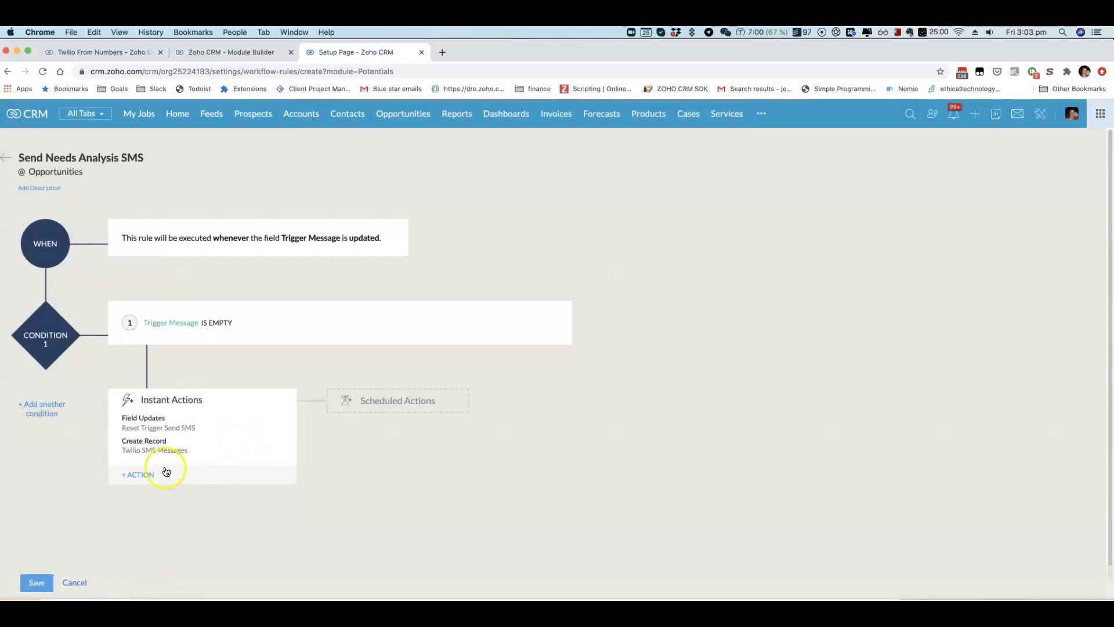
Step: Change the Reset Trigger Send SMS field update so that it sets Trigger Message to Don't Send, and save it
{"action": "left_click", "coordinate": [158, 427]}
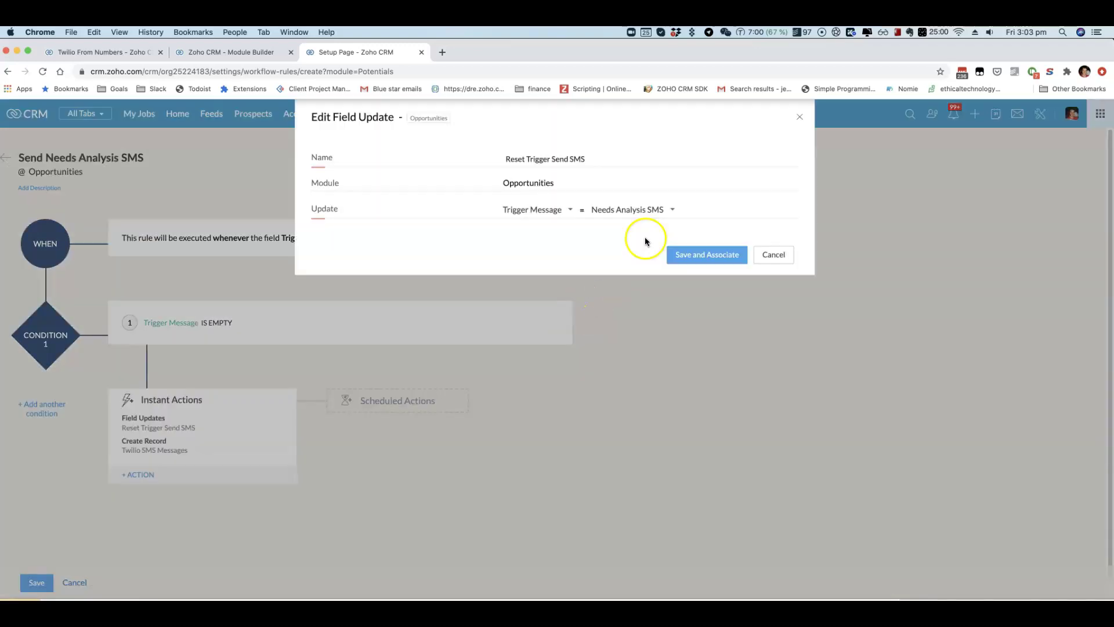
{"action": "left_click", "coordinate": [652, 209]}
{"action": "left_click", "coordinate": [638, 256]}
{"action": "left_click", "coordinate": [632, 212]}
{"action": "left_click", "coordinate": [624, 241]}
{"action": "left_click", "coordinate": [702, 252]}
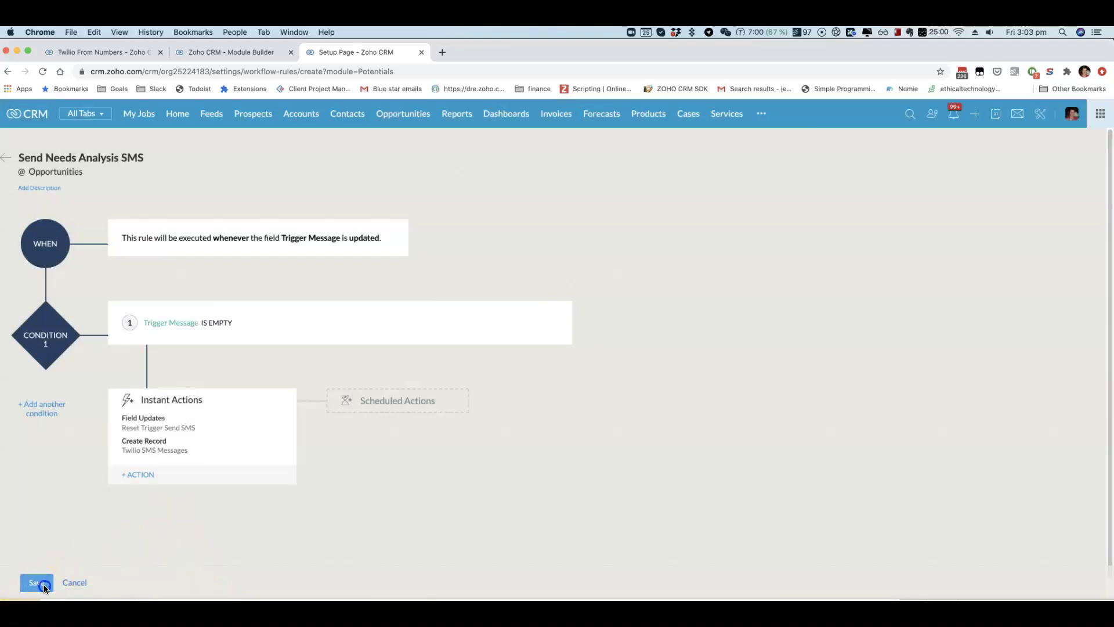
{"action": "left_click", "coordinate": [43, 584]}
Step: Change the rule's condition to Trigger Message isn't Don't Send and save the workflow rule
{"action": "left_click", "coordinate": [228, 320]}
{"action": "left_click", "coordinate": [557, 315]}
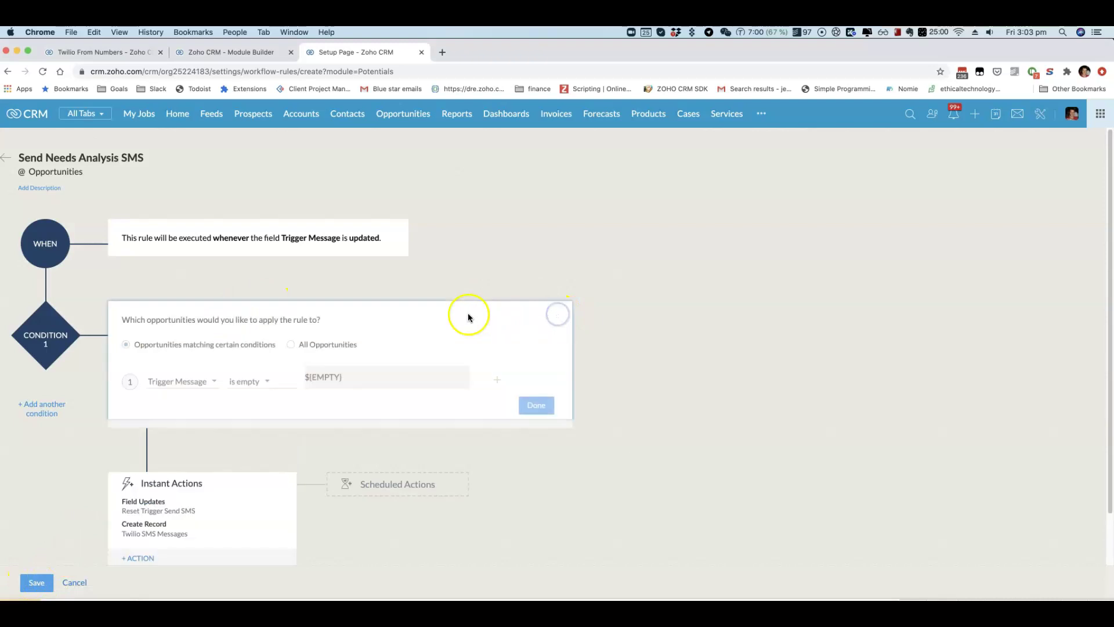
{"action": "left_click", "coordinate": [251, 383]}
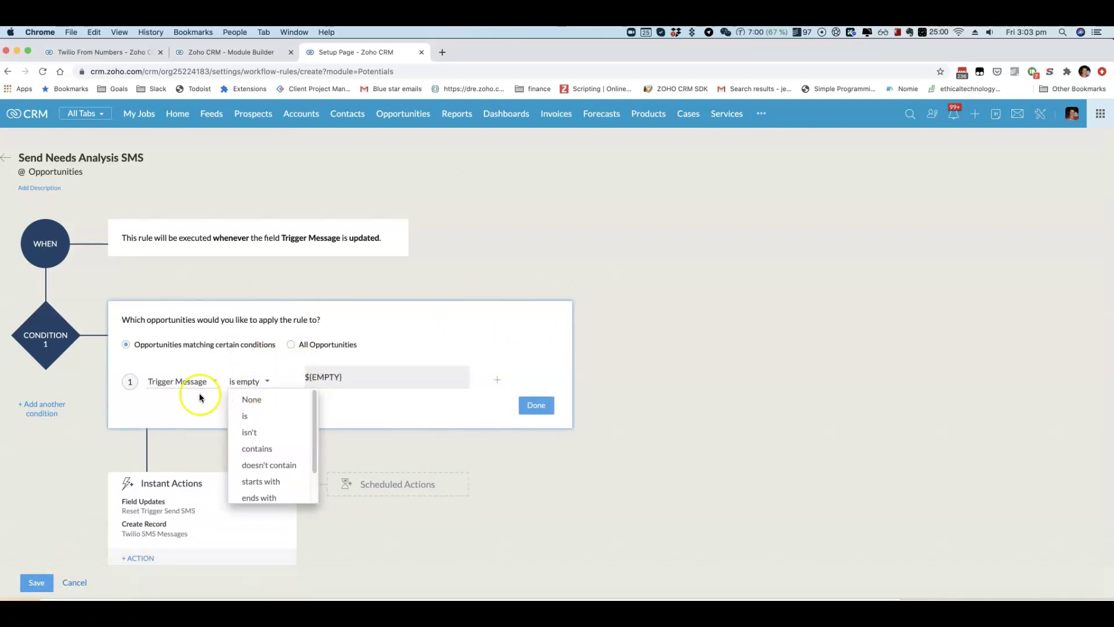
{"action": "left_click", "coordinate": [253, 433]}
{"action": "left_click", "coordinate": [355, 377]}
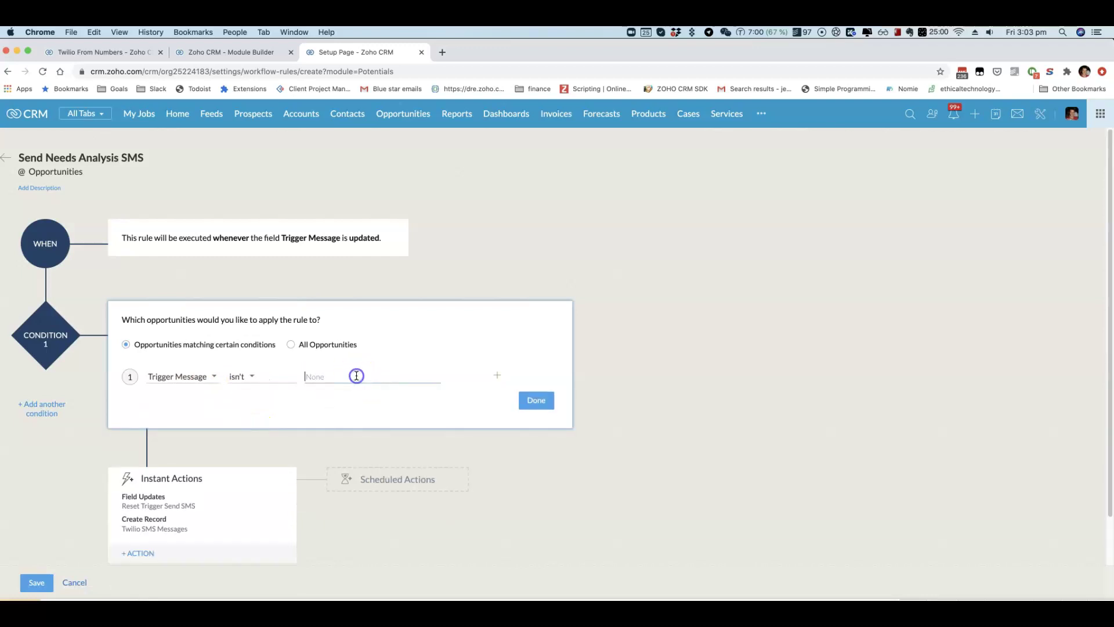
{"action": "type", "text": "d"}
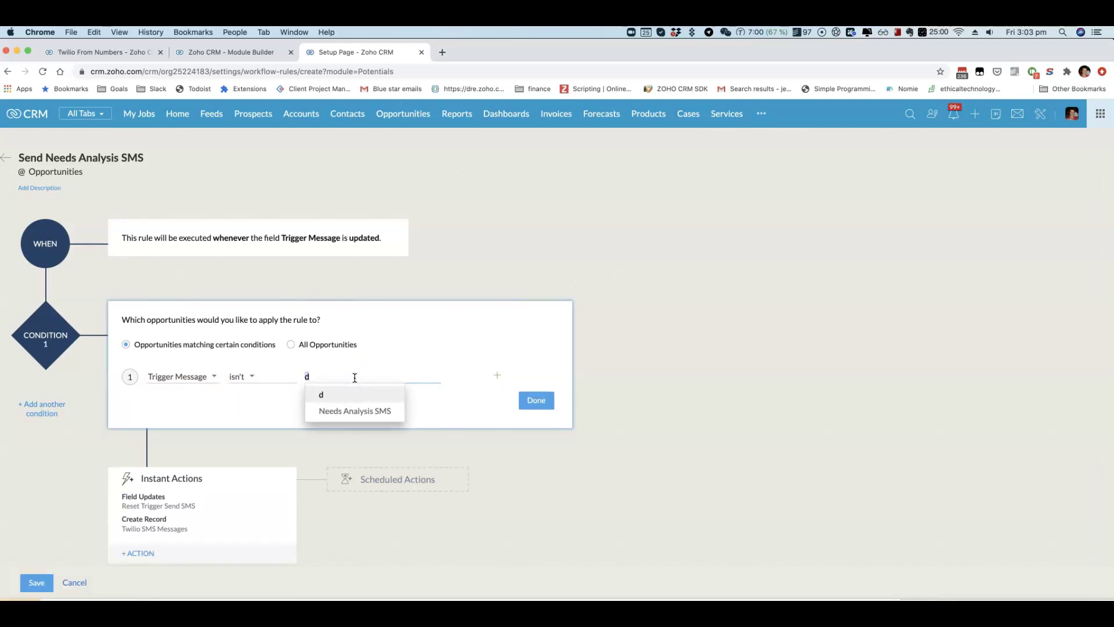
{"action": "type", "text": "Don't Send"}
{"action": "left_click", "coordinate": [346, 397]}
{"action": "left_click", "coordinate": [547, 403]}
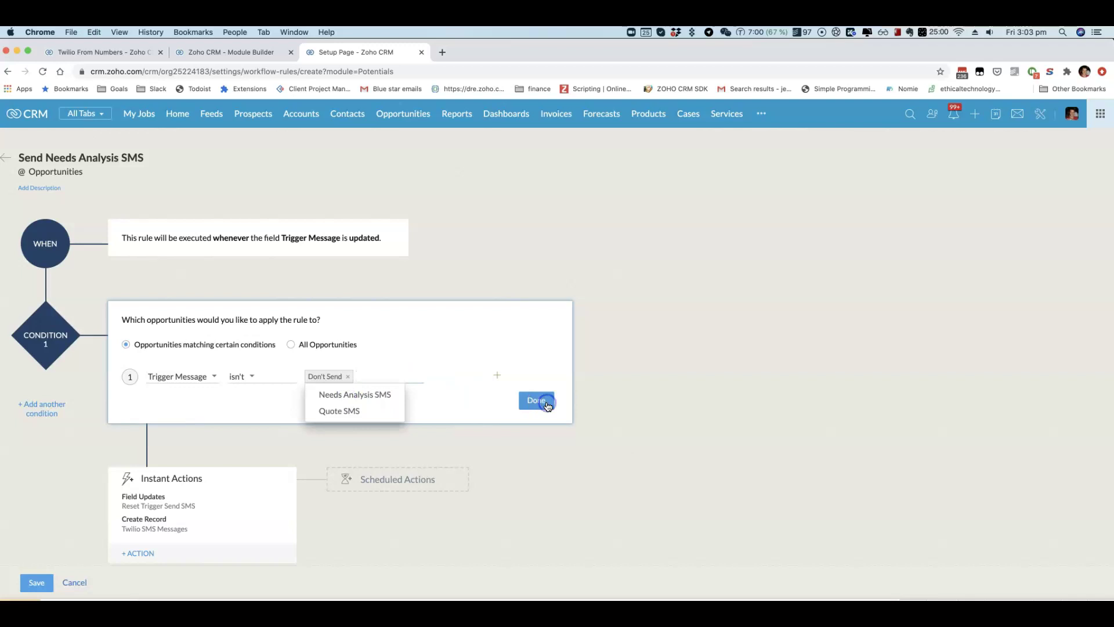
{"action": "left_click", "coordinate": [33, 591]}
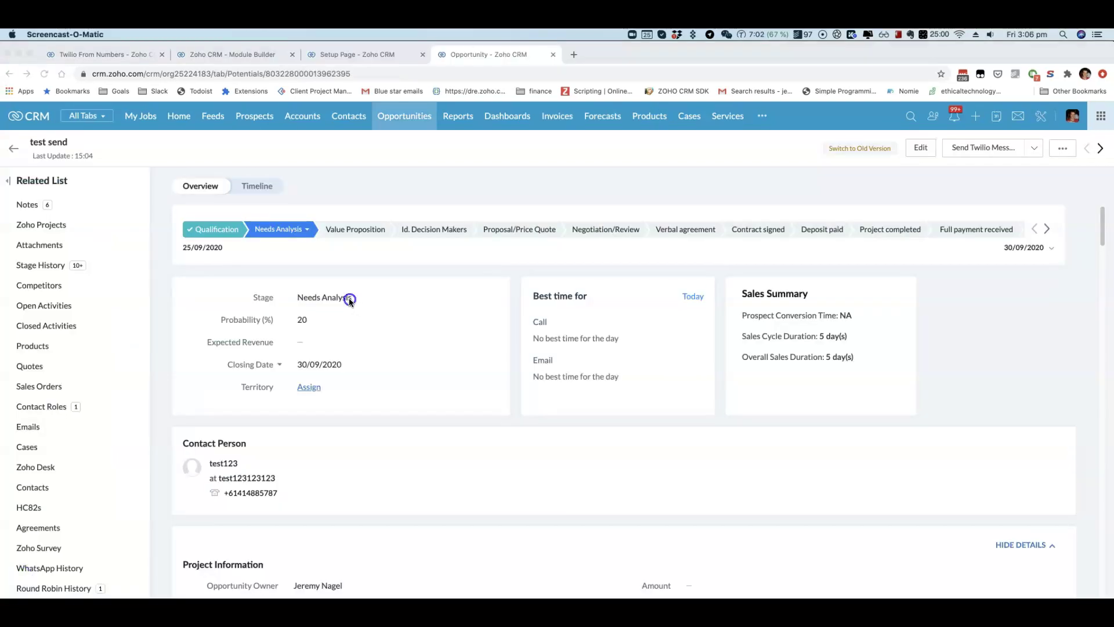
Step: Set the test send opportunity's stage to Qualification and save the record
{"action": "left_click", "coordinate": [350, 300]}
{"action": "left_click", "coordinate": [316, 298]}
{"action": "scroll", "coordinate": [386, 365], "scroll_direction": "down", "scroll_amount": 1}
{"action": "scroll", "coordinate": [385, 365], "scroll_direction": "up", "scroll_amount": 1}
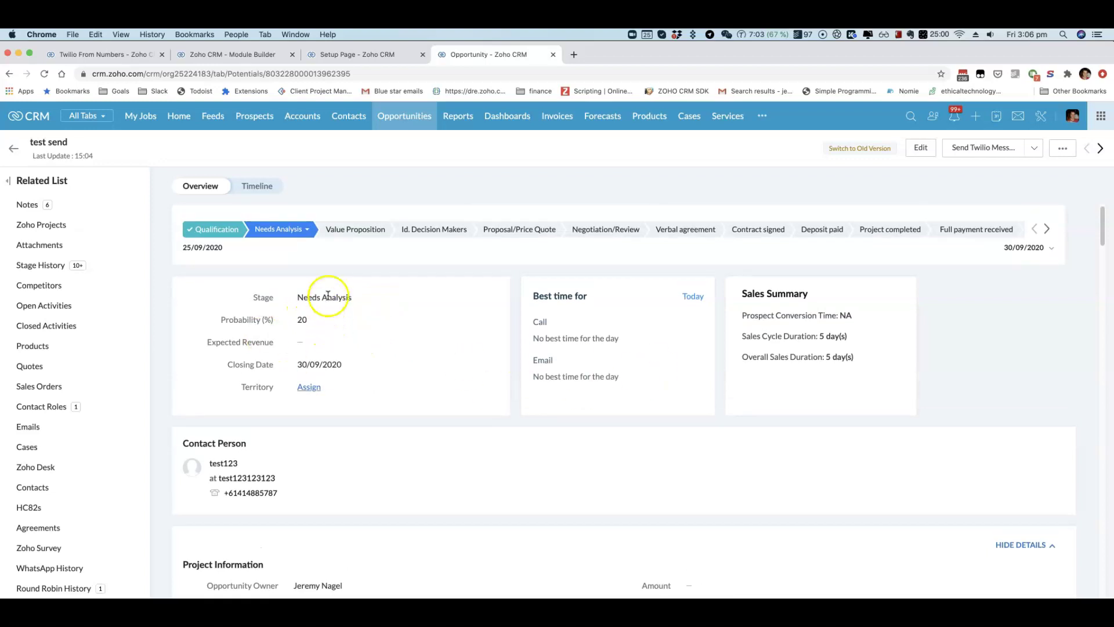
{"action": "left_click", "coordinate": [921, 149]}
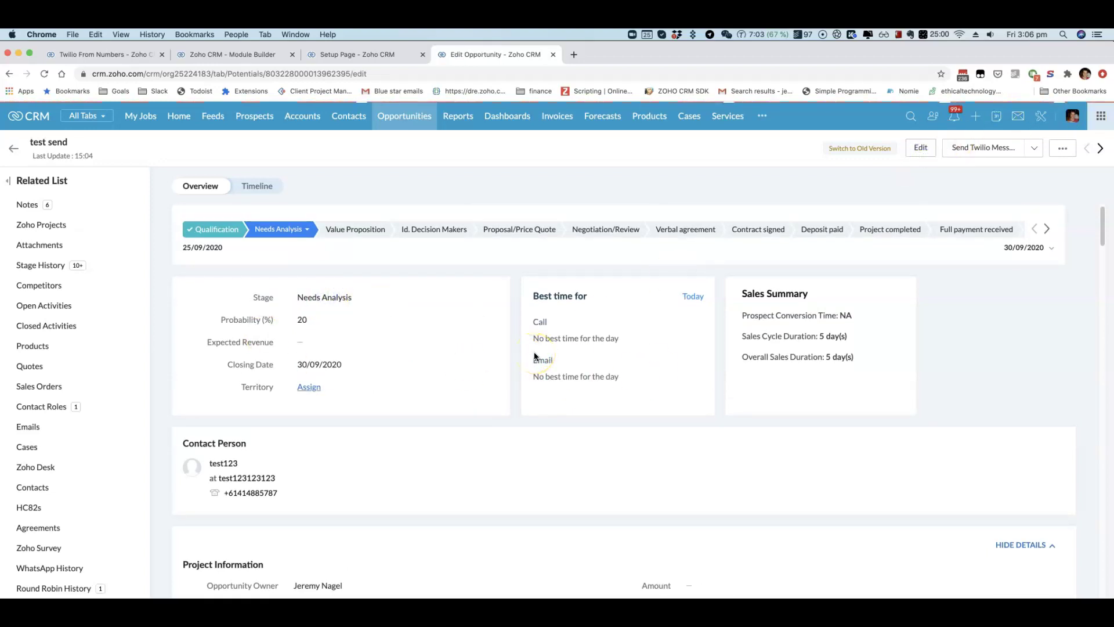
{"action": "left_click", "coordinate": [597, 311]}
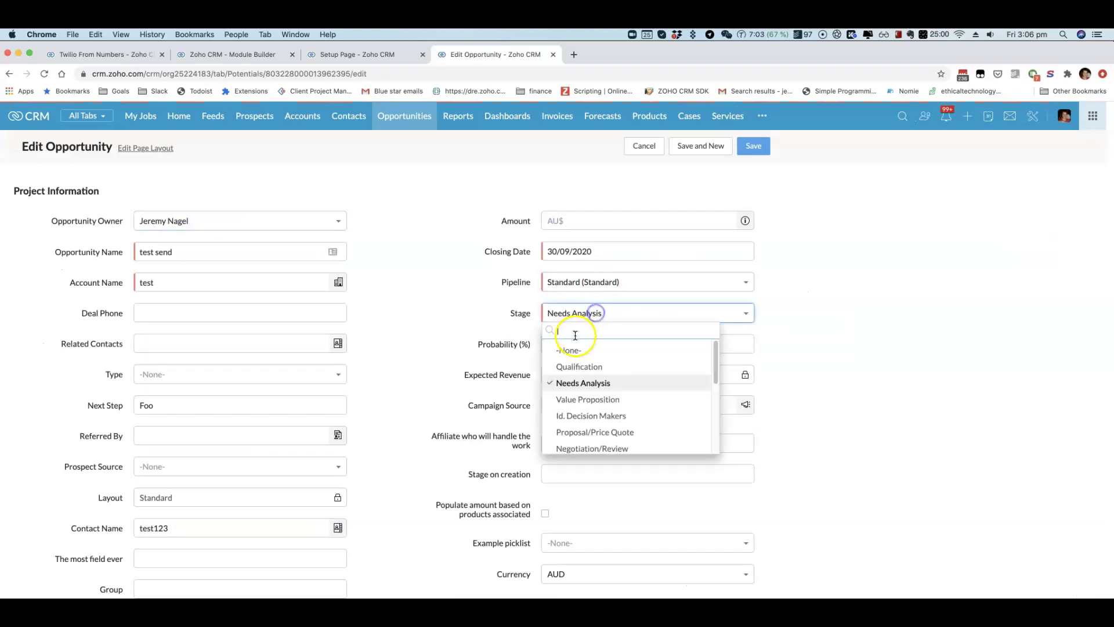
{"action": "left_click", "coordinate": [580, 366]}
{"action": "left_click", "coordinate": [753, 146]}
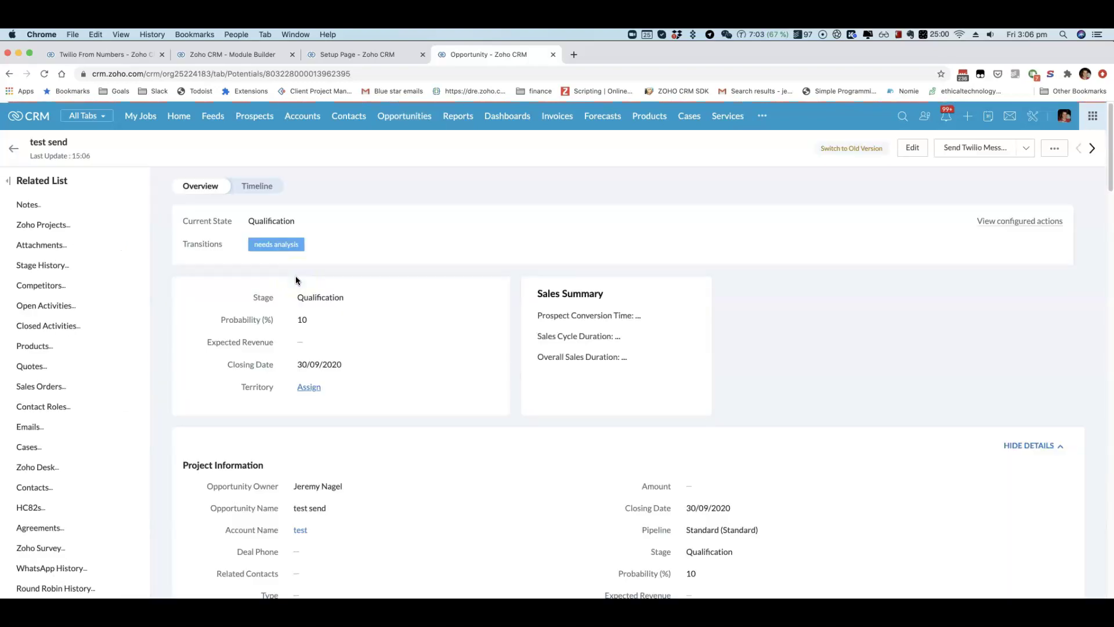
Step: Run the needs analysis blueprint transition on the opportunity with the note "testing"
{"action": "left_click", "coordinate": [276, 246]}
{"action": "left_click", "coordinate": [426, 206]}
{"action": "type", "text": "testing"}
{"action": "left_click", "coordinate": [817, 256]}
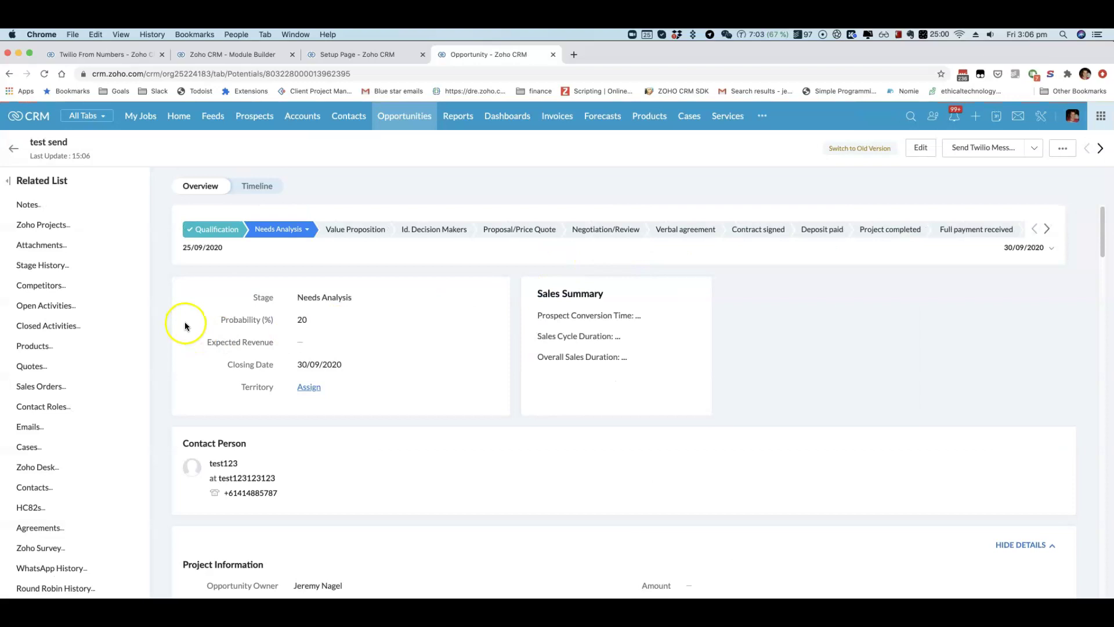
Step: Check the opportunity's Trigger Message value and the newest SMS in the Twilio Number conversation of the phone messaging extension
{"action": "scroll", "coordinate": [229, 406], "scroll_direction": "down", "scroll_amount": 10}
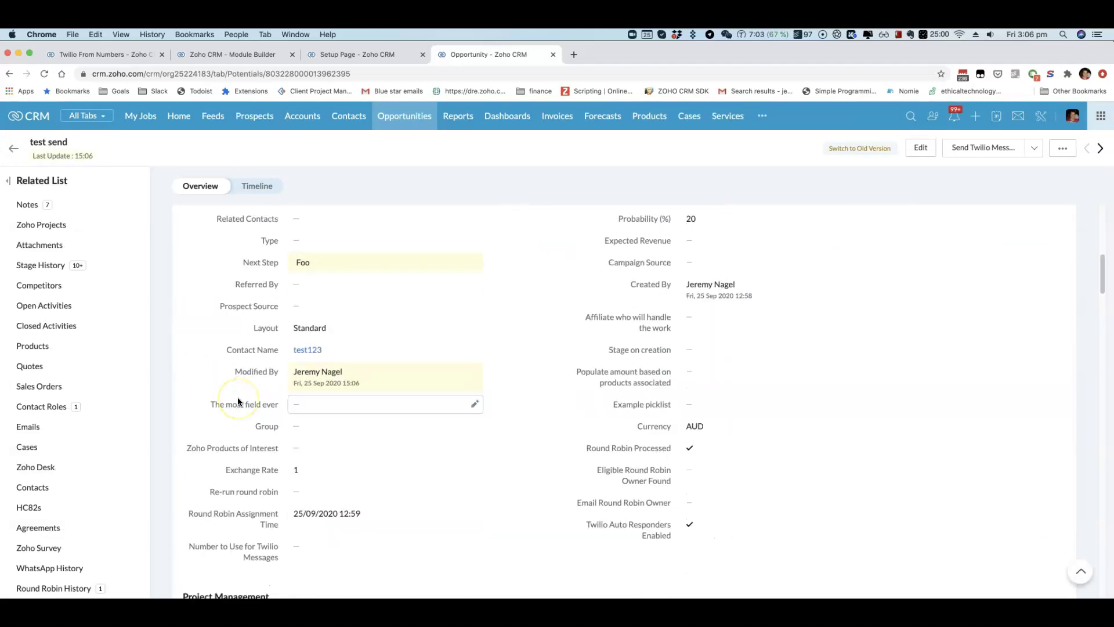
{"action": "scroll", "coordinate": [238, 402], "scroll_direction": "down", "scroll_amount": 3}
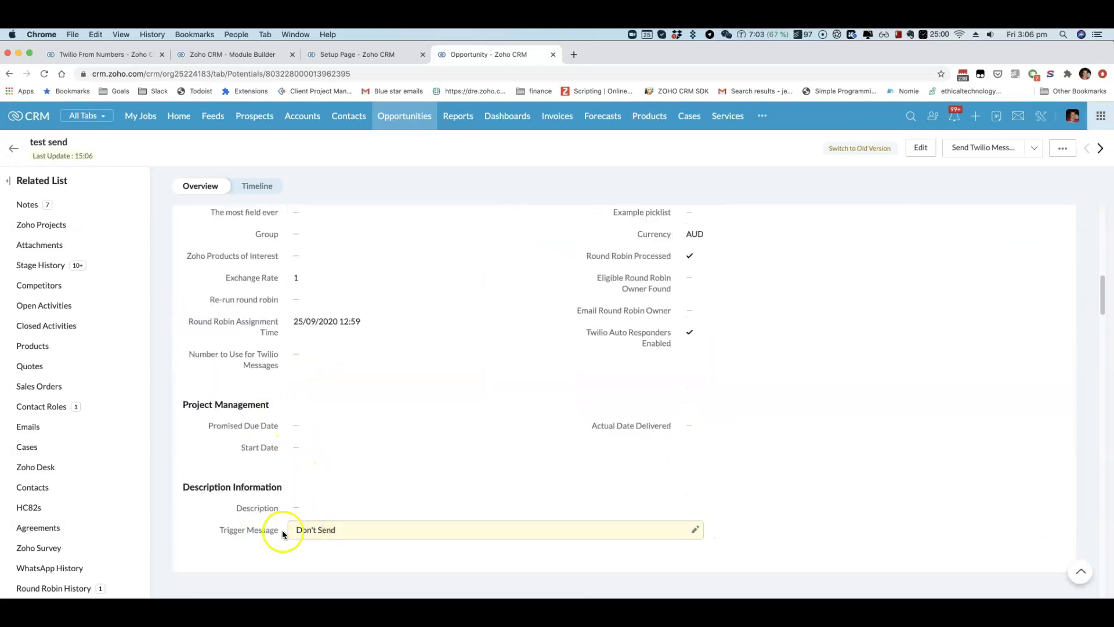
{"action": "left_click_drag", "start_coordinate": [221, 529], "coordinate": [278, 532]}
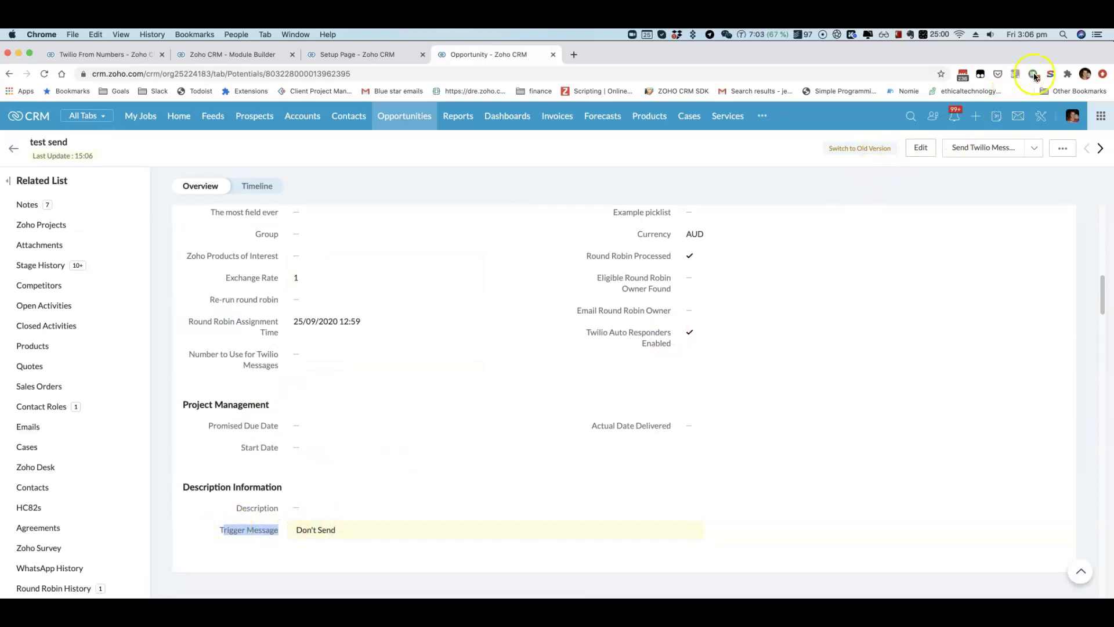
{"action": "left_click", "coordinate": [1035, 76]}
{"action": "left_click", "coordinate": [756, 154]}
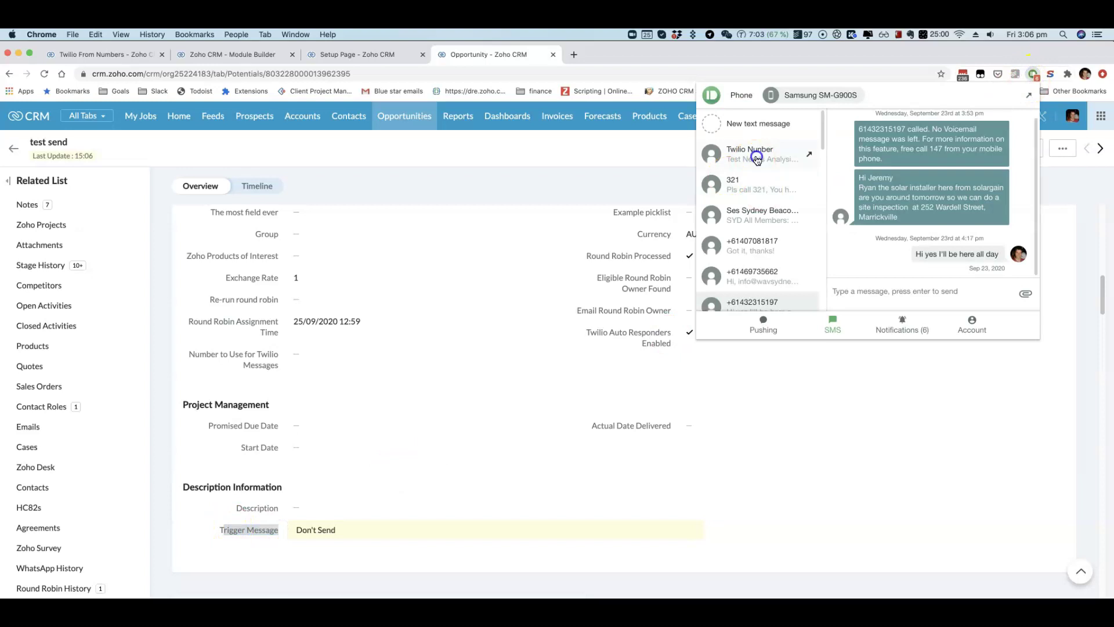
{"action": "left_click", "coordinate": [882, 257]}
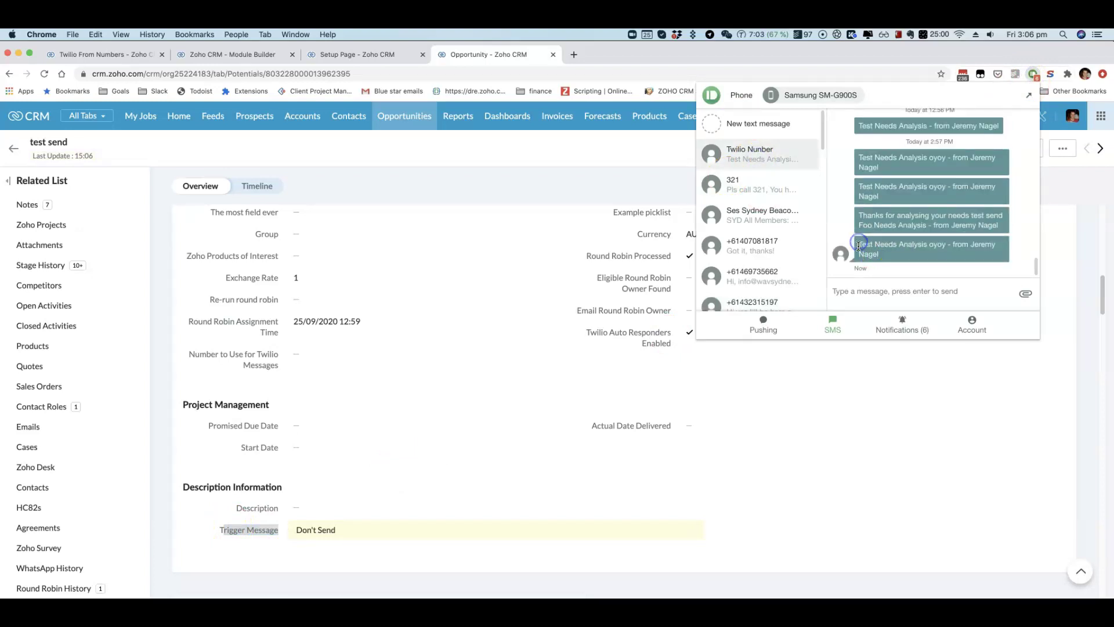
{"action": "left_click", "coordinate": [880, 254]}
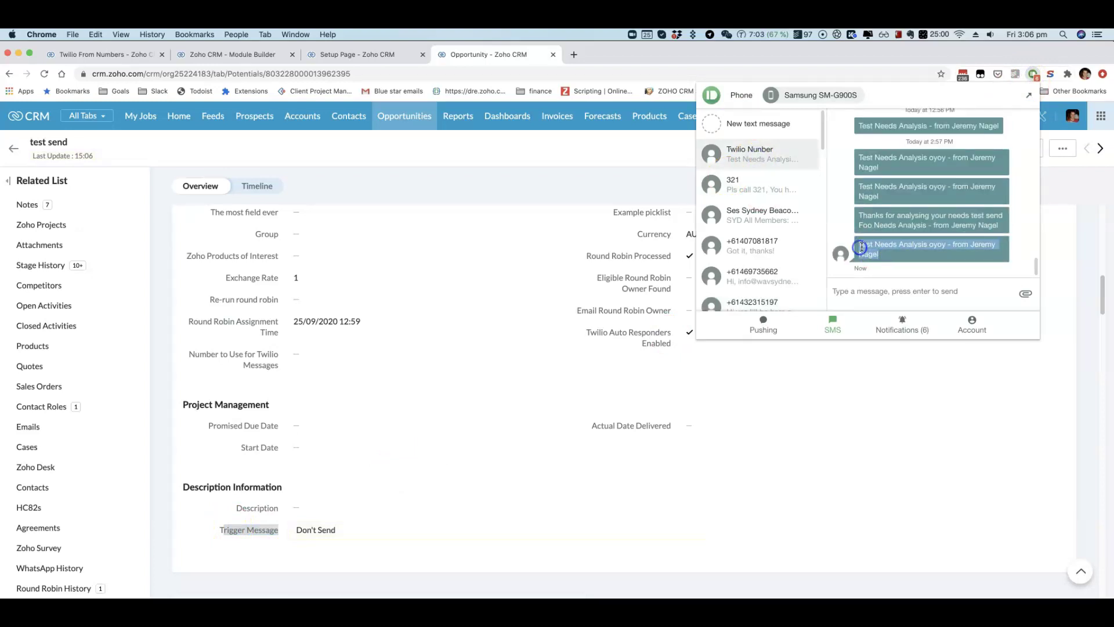
Step: Look through the Trigger Message options on the opportunity, leaving the chosen value as it is
{"action": "left_click", "coordinate": [326, 530]}
{"action": "left_click", "coordinate": [334, 535]}
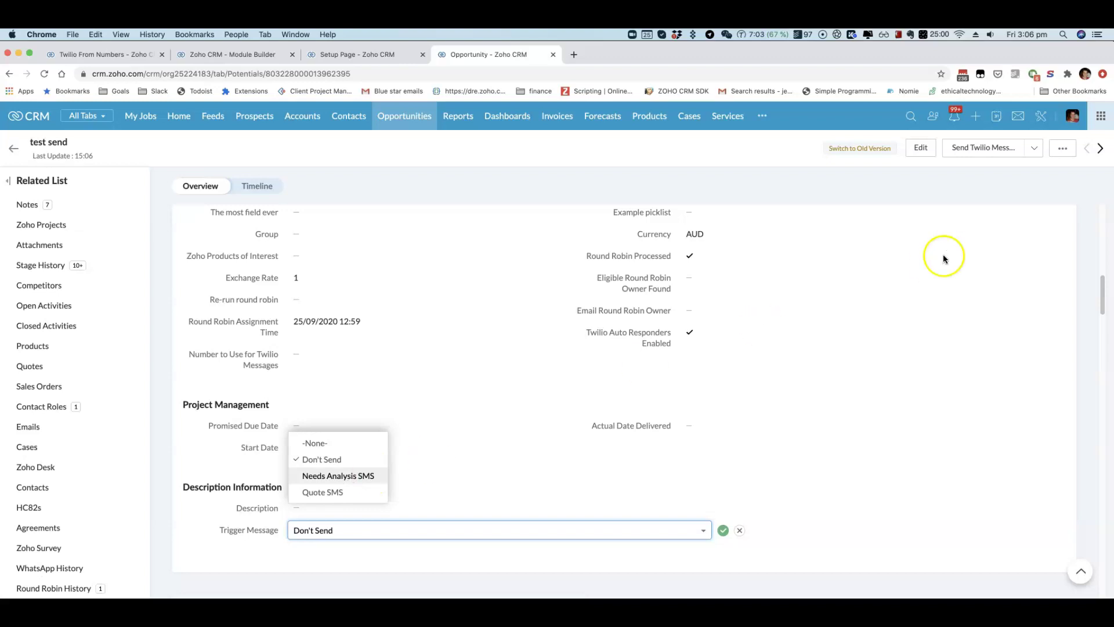
{"action": "left_click", "coordinate": [905, 401]}
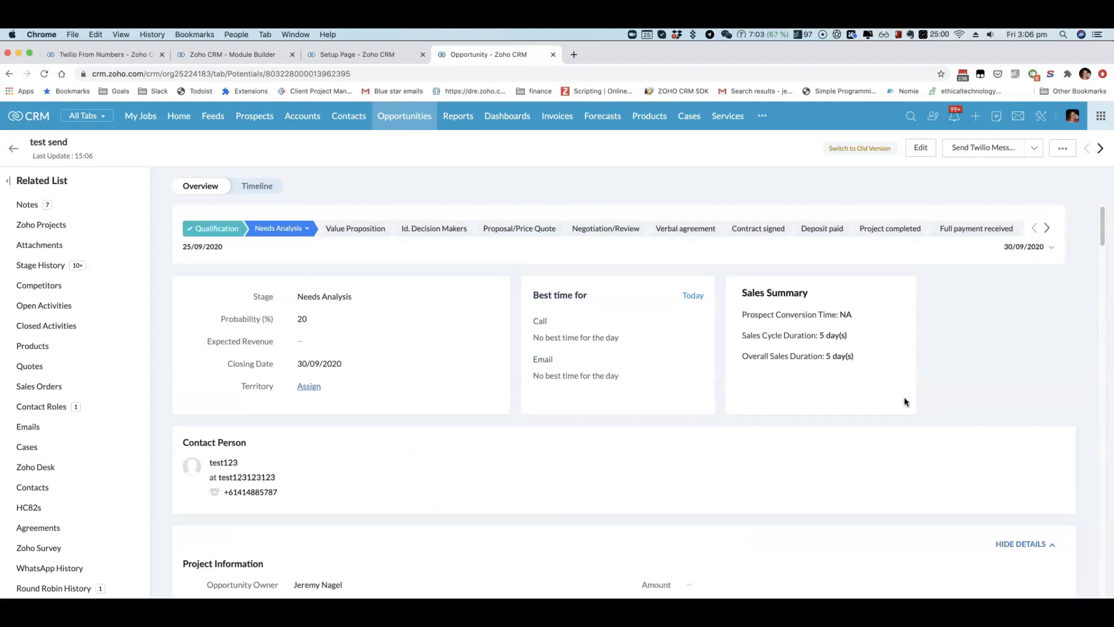